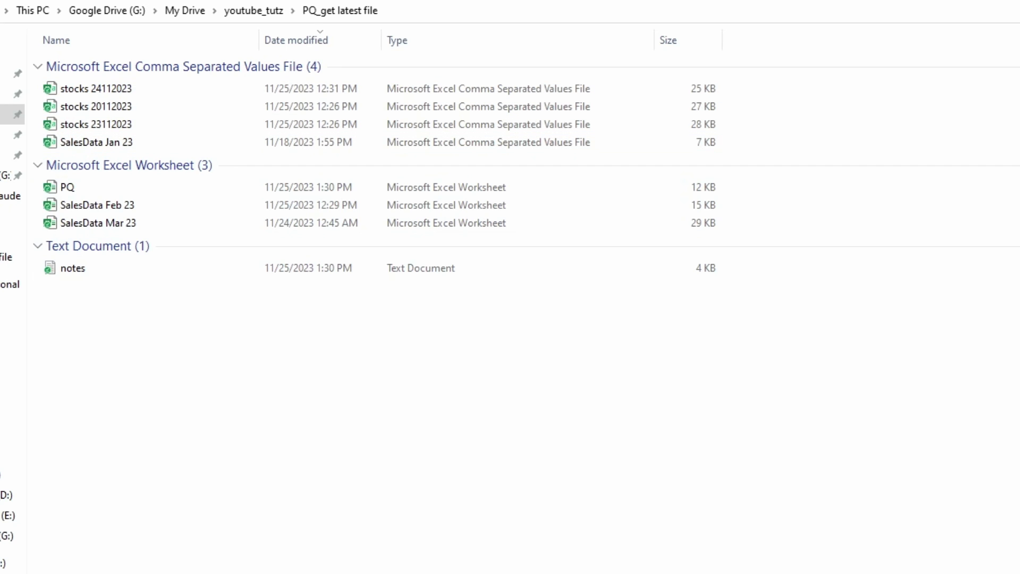
- Open the PQ workbook in Excel and start a data import from a folder
click(171, 89)
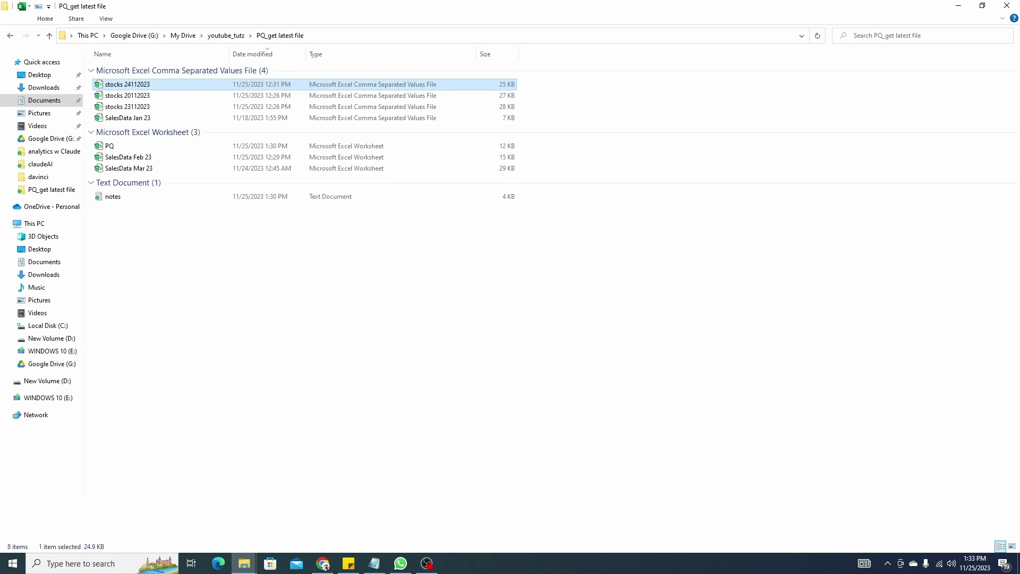
double_click(109, 146)
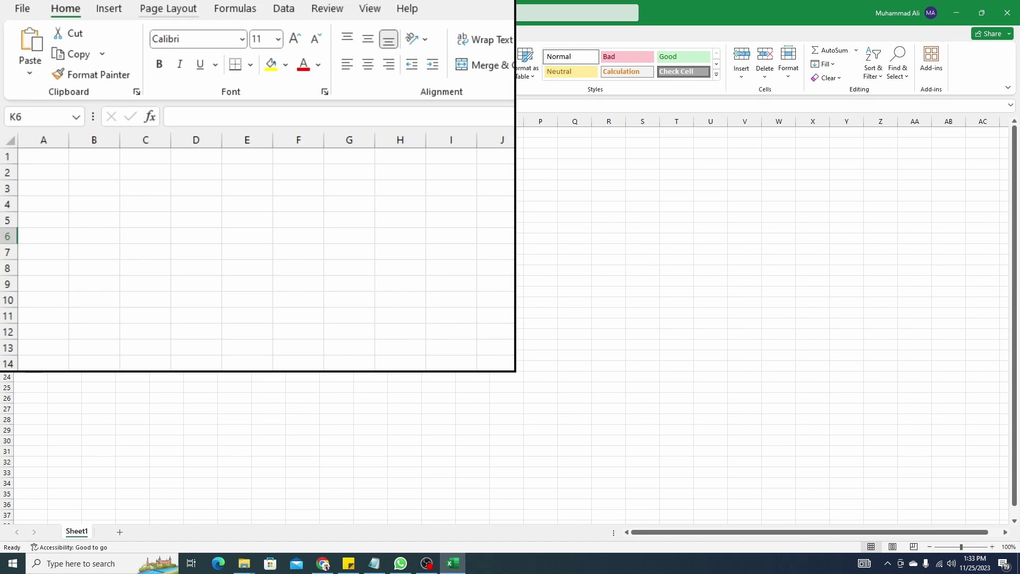
click(285, 8)
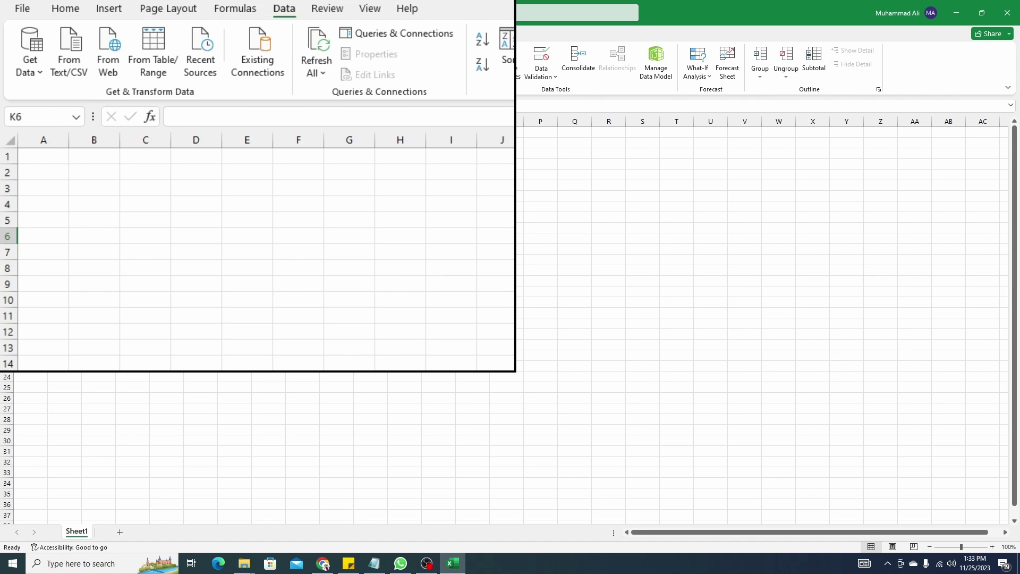
click(21, 63)
mouse_move(48, 93)
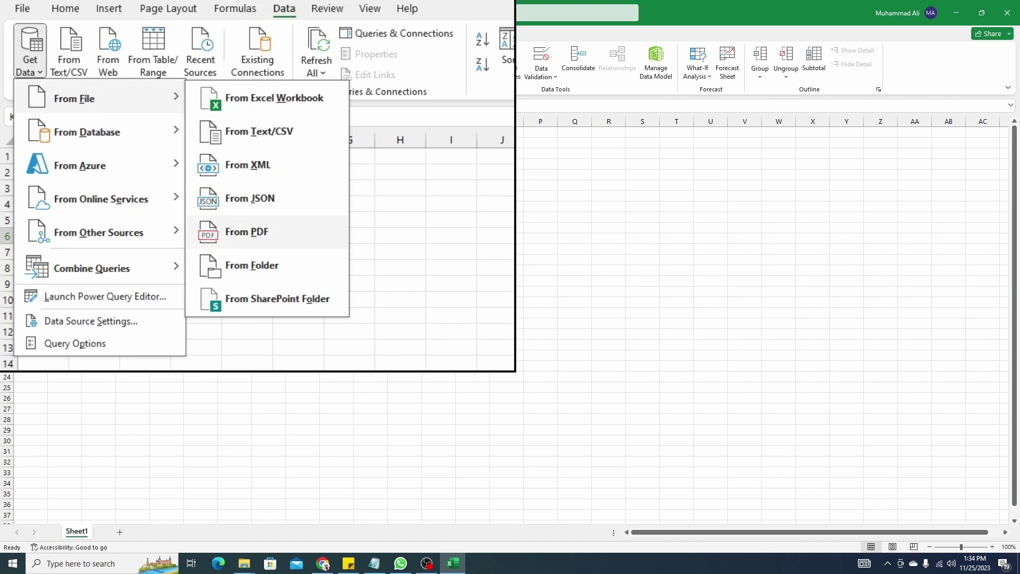
click(164, 181)
- Set G:\My Drive\youtube_tutz\PQ_get latest file as the source folder and load its file list into the Power Query Editor for transformation
click(245, 563)
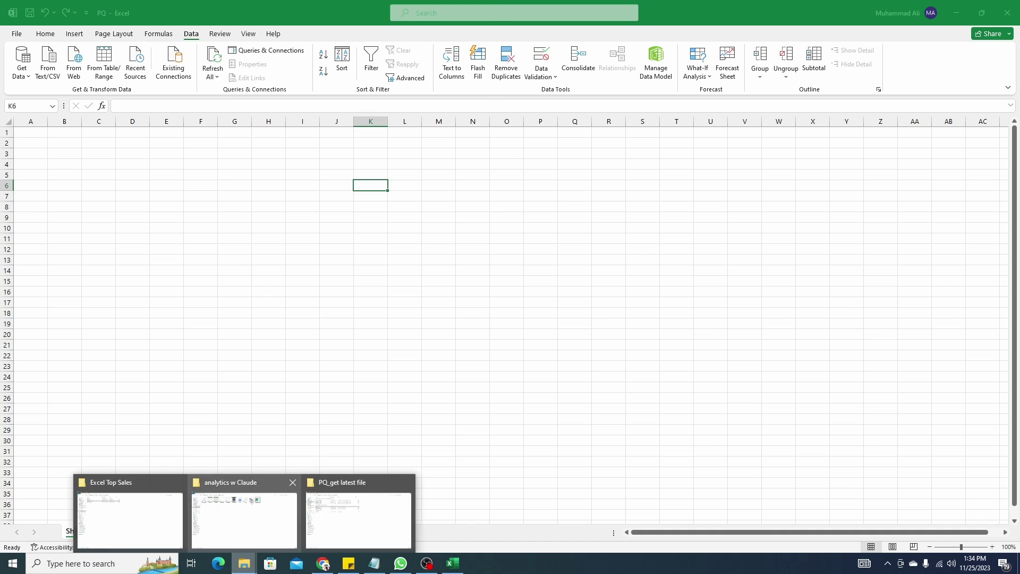
click(357, 518)
click(383, 35)
key(ctrl+c)
key(alt+Tab)
key(ctrl+v)
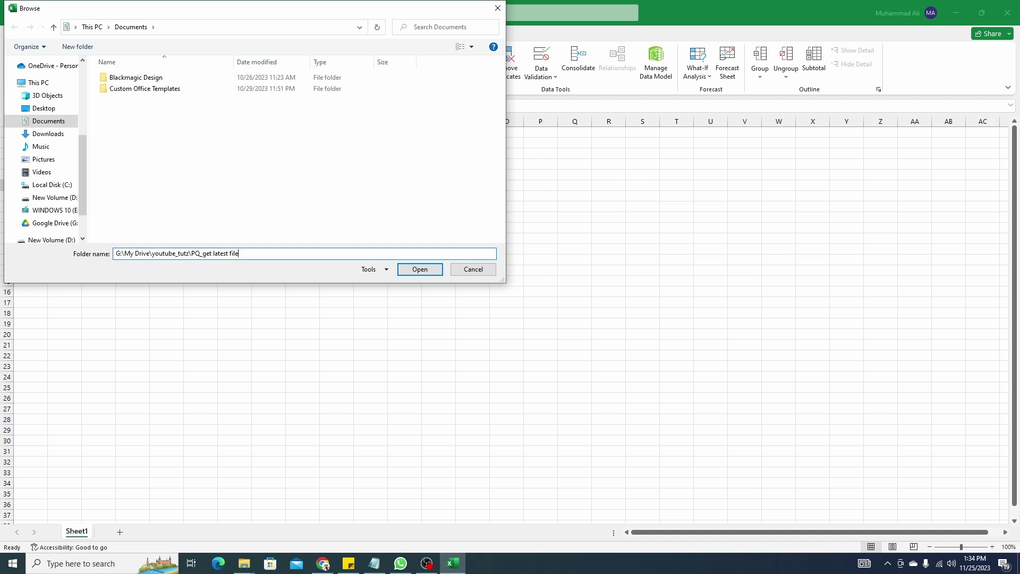
key(Return)
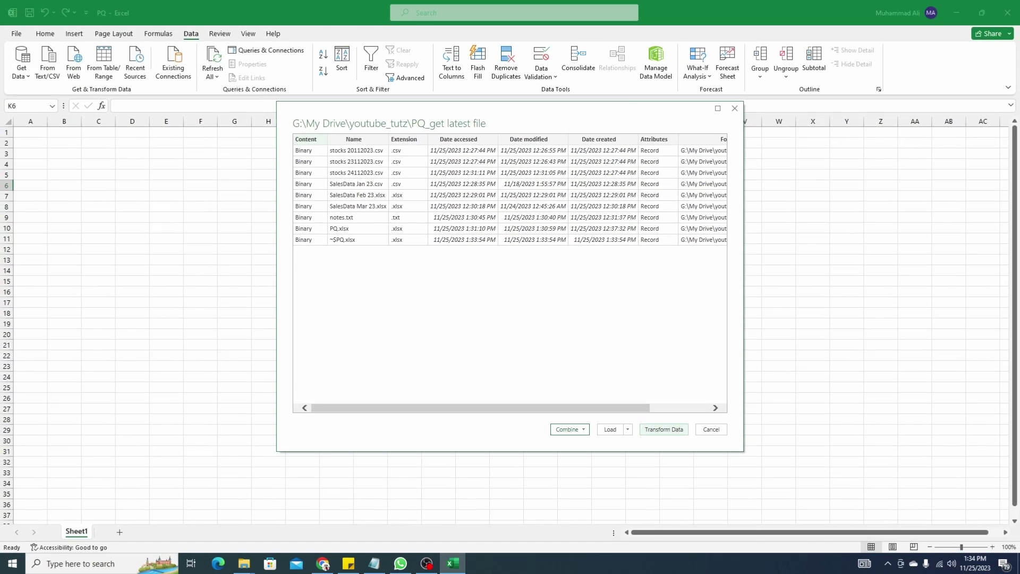
click(725, 486)
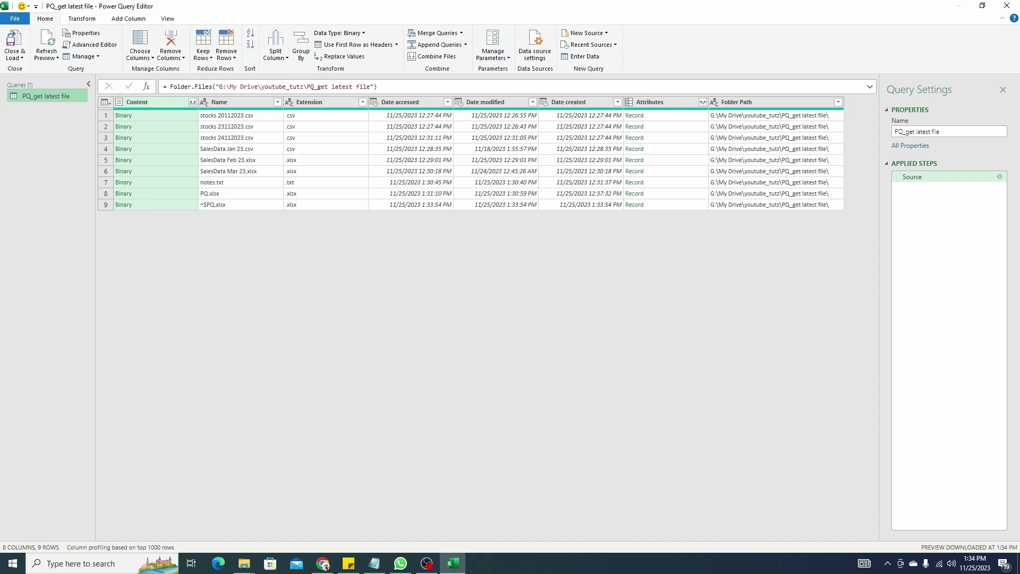
- Transform the text in the Extension column to uppercase
click(319, 102)
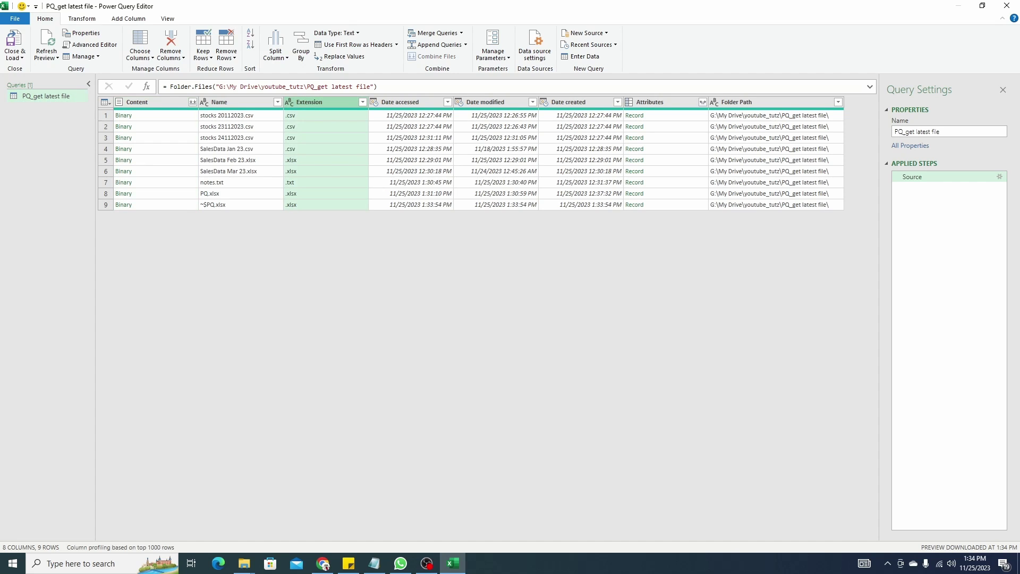
right_click(319, 103)
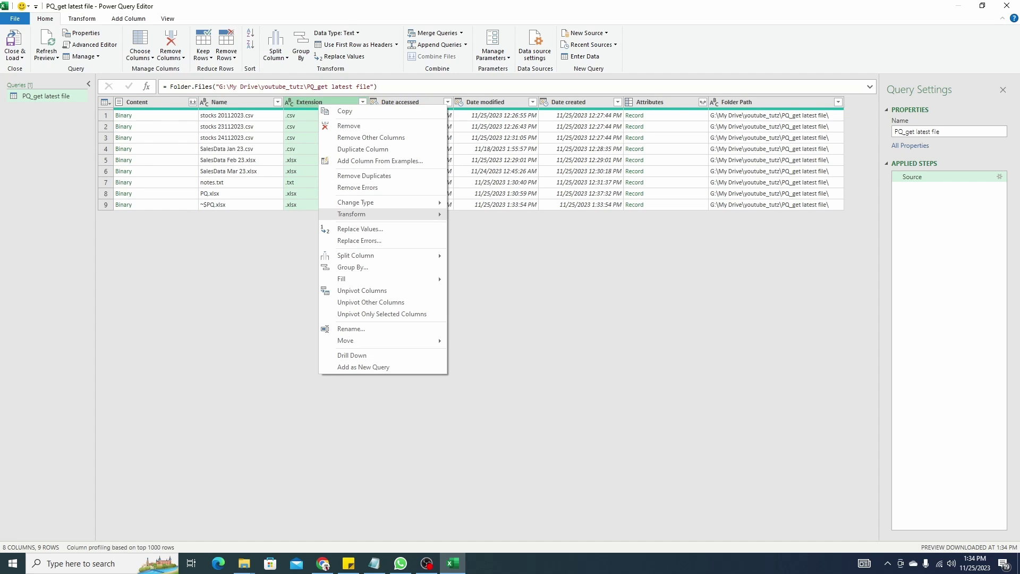
mouse_move(372, 214)
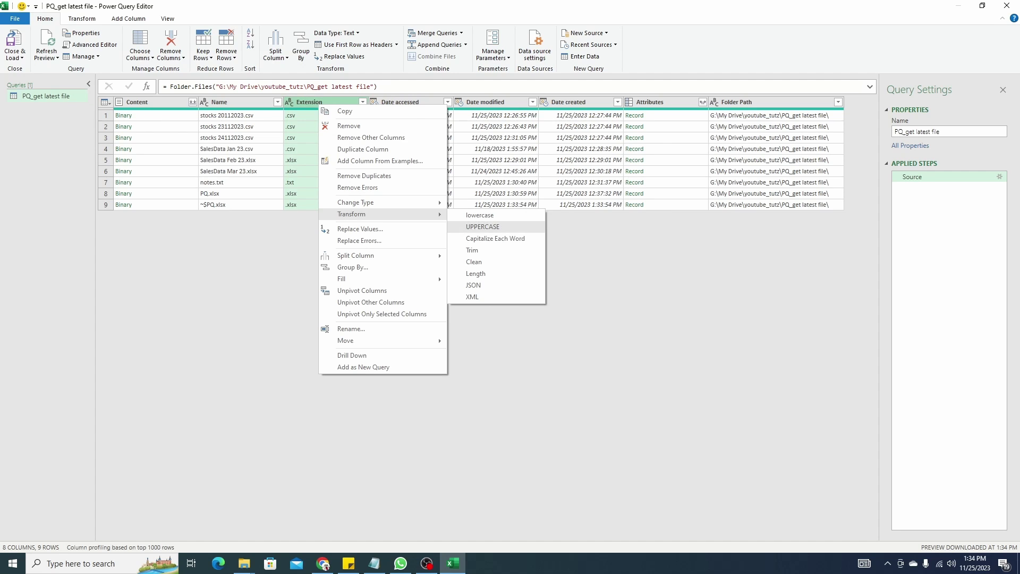
click(483, 226)
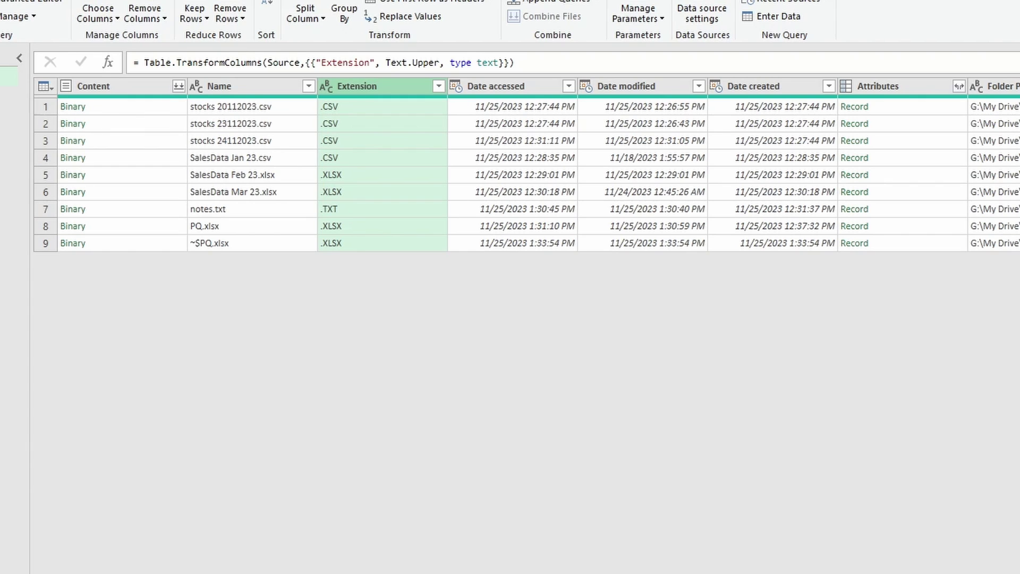
- Filter the Extension column to keep only .CSV files
click(438, 86)
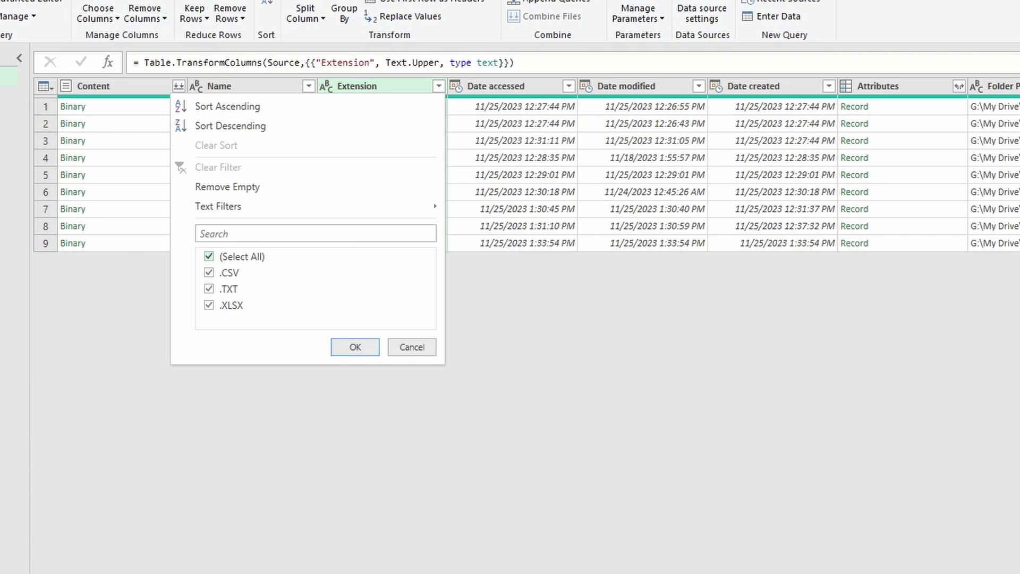
click(209, 256)
click(209, 272)
click(356, 347)
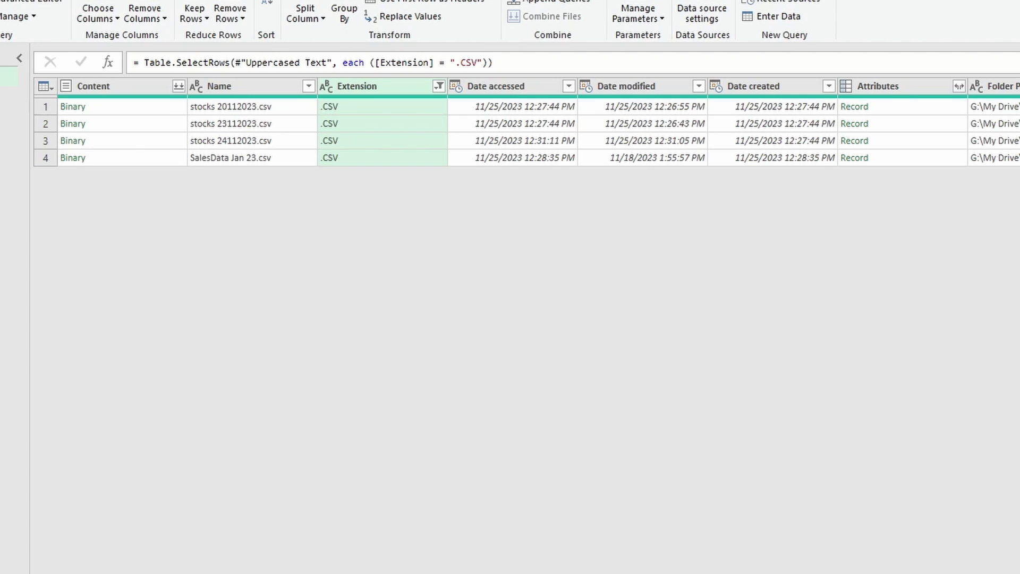
- Filter the Name column to keep only rows whose name contains "stocks"
click(309, 86)
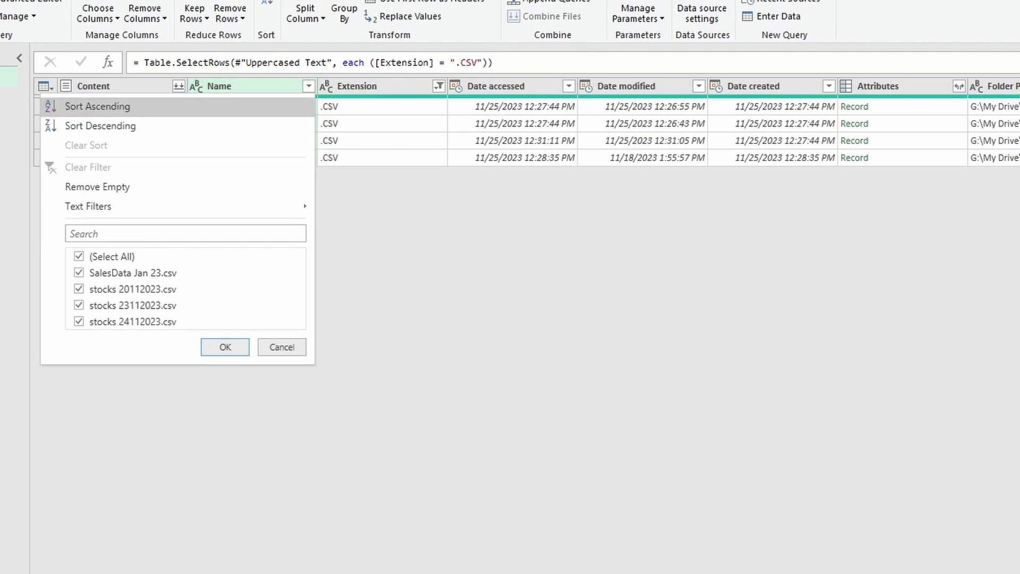
mouse_move(265, 206)
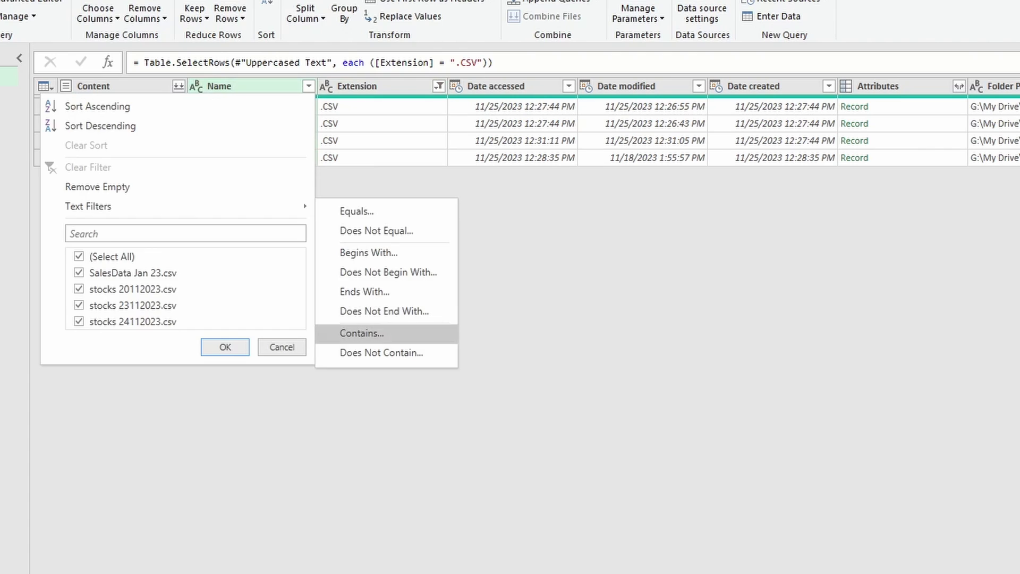
click(362, 333)
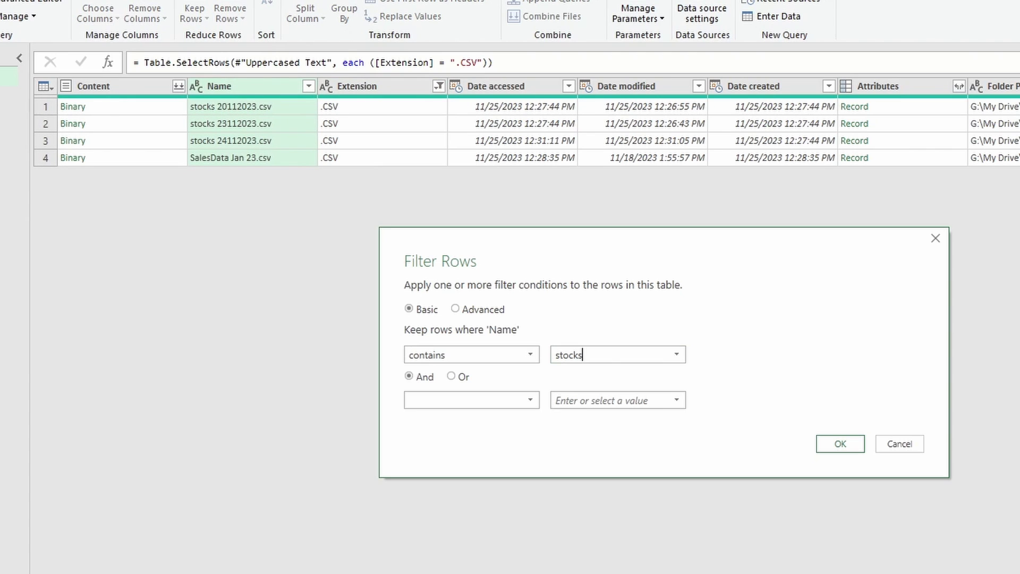
click(582, 354)
key(Return)
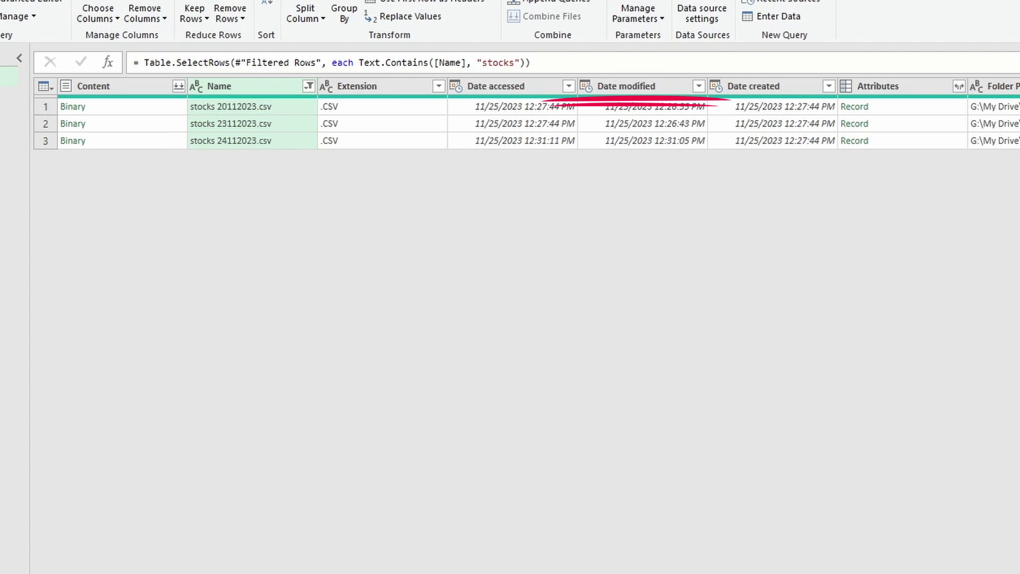
click(637, 86)
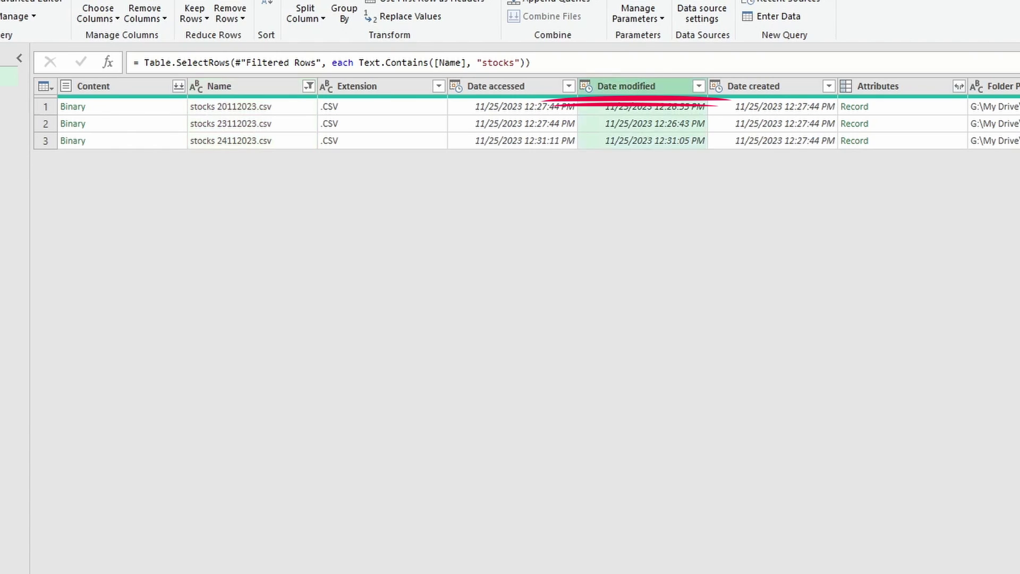
click(643, 107)
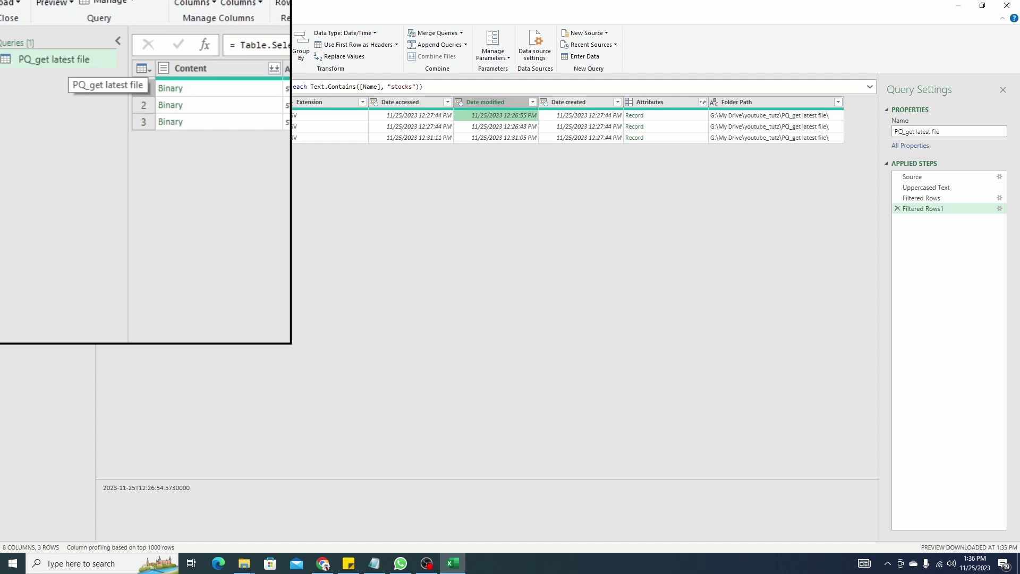
- Duplicate the PQ_get latest file query and rename the original query by_date_modified
right_click(65, 60)
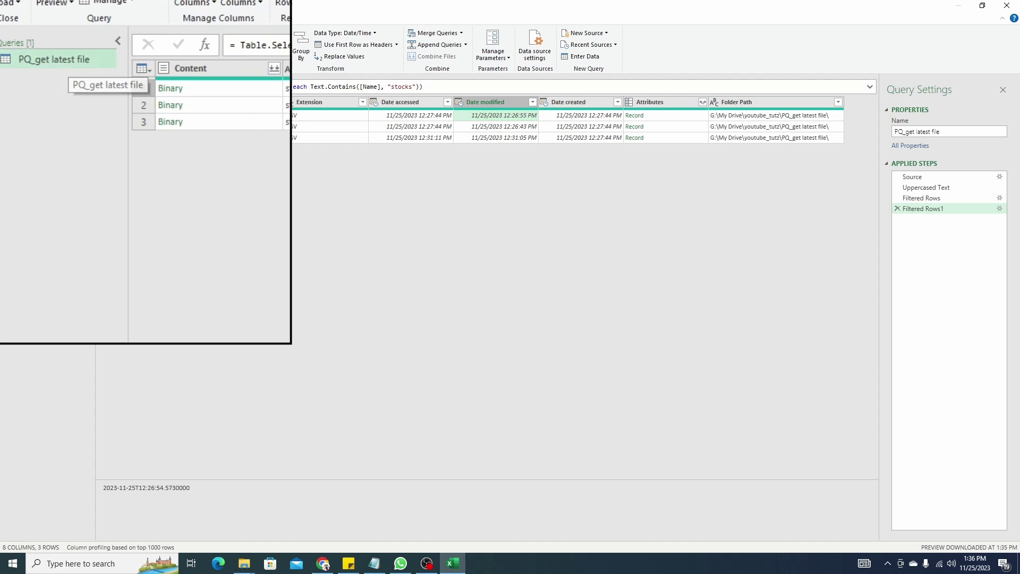
click(98, 148)
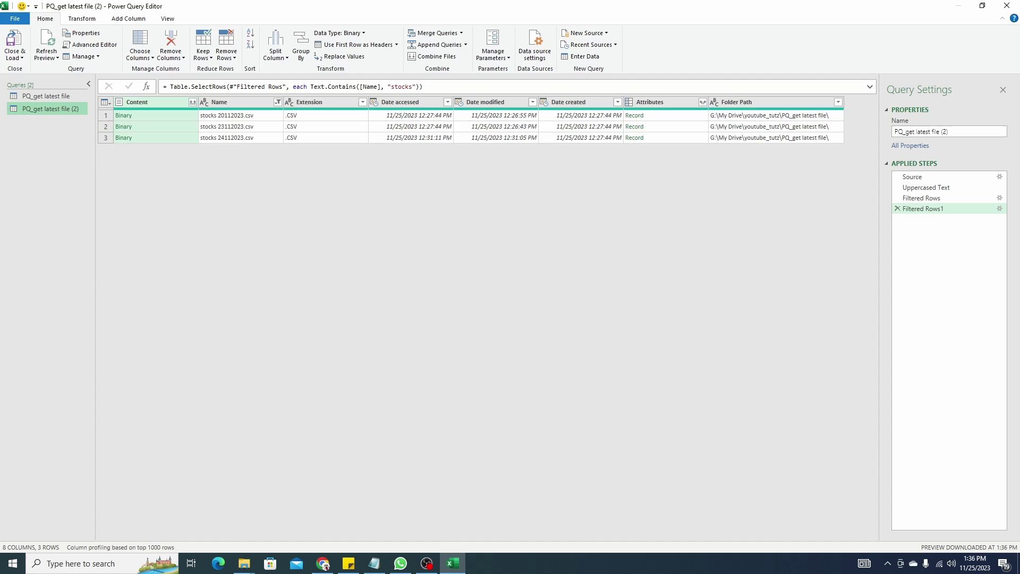
click(47, 96)
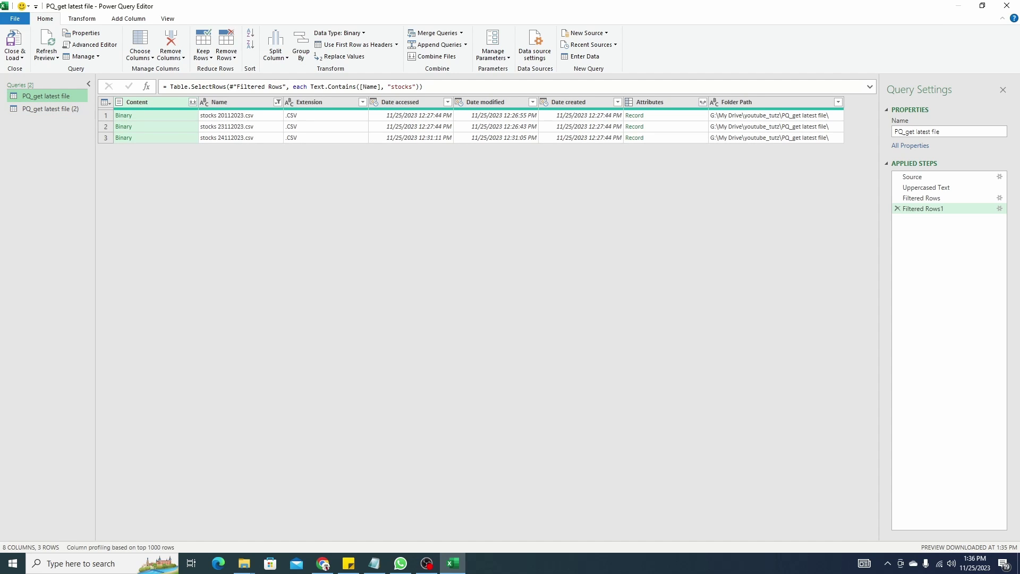
double_click(923, 131)
key(ctrl+a)
text(by_date_modified)
key(Return)
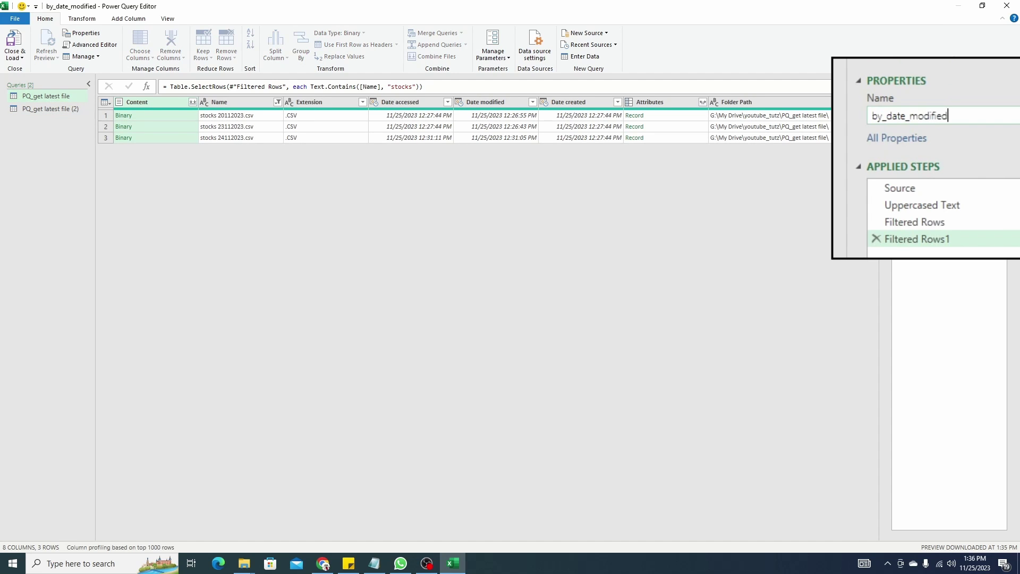
- Rename the duplicated query as by_parsing_dates
click(50, 109)
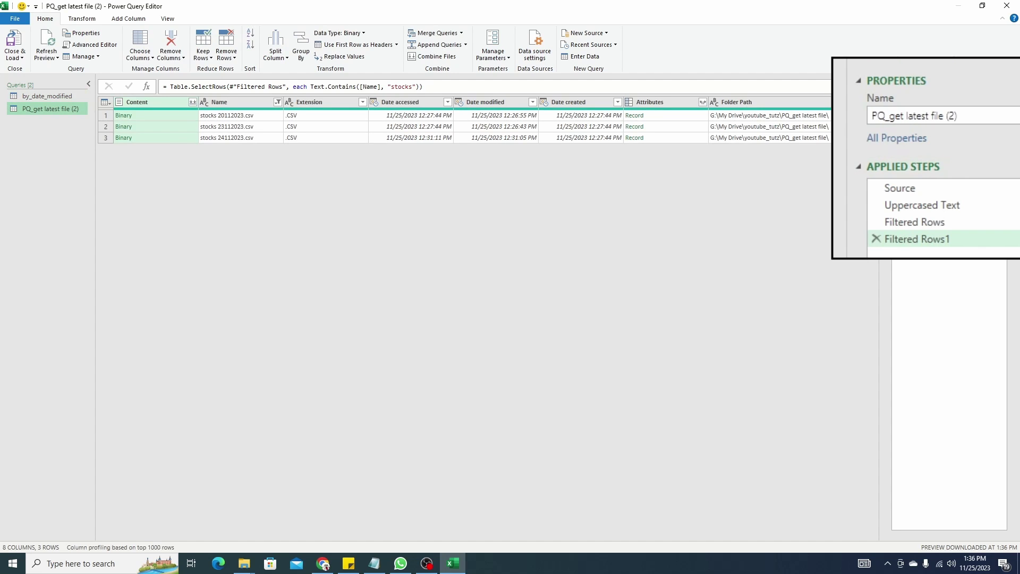
triple_click(923, 132)
text(by_parsing)
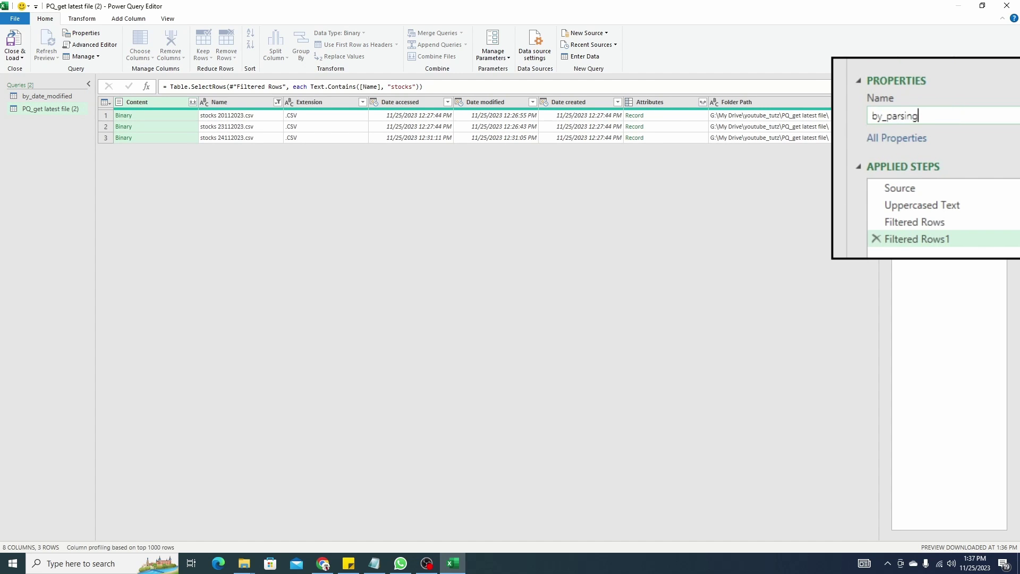
- Sort the by_date_modified query by Date modified in descending order
click(46, 96)
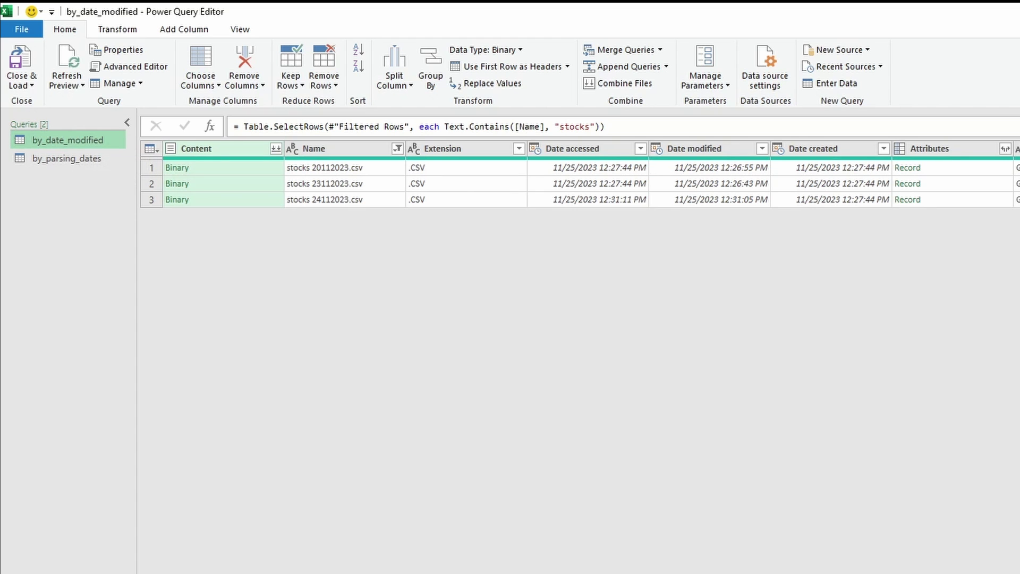
click(695, 149)
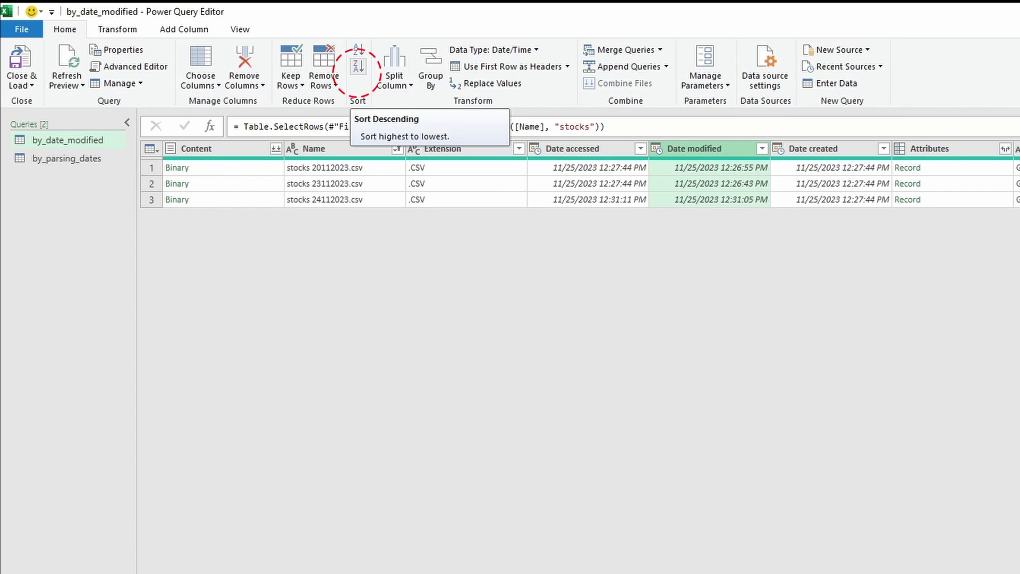
click(358, 66)
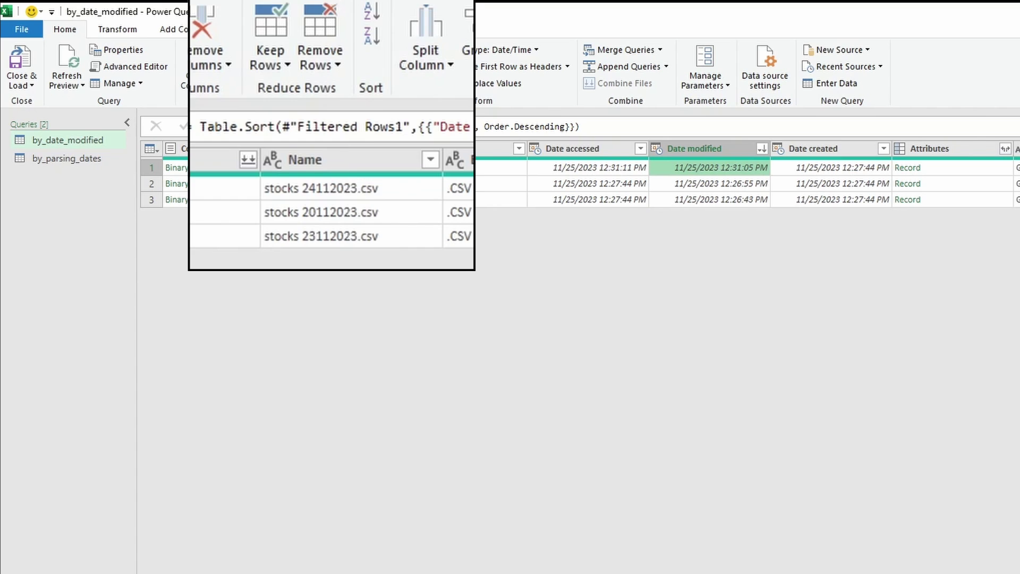
- Keep only the top 1 row of the sorted file list
click(290, 80)
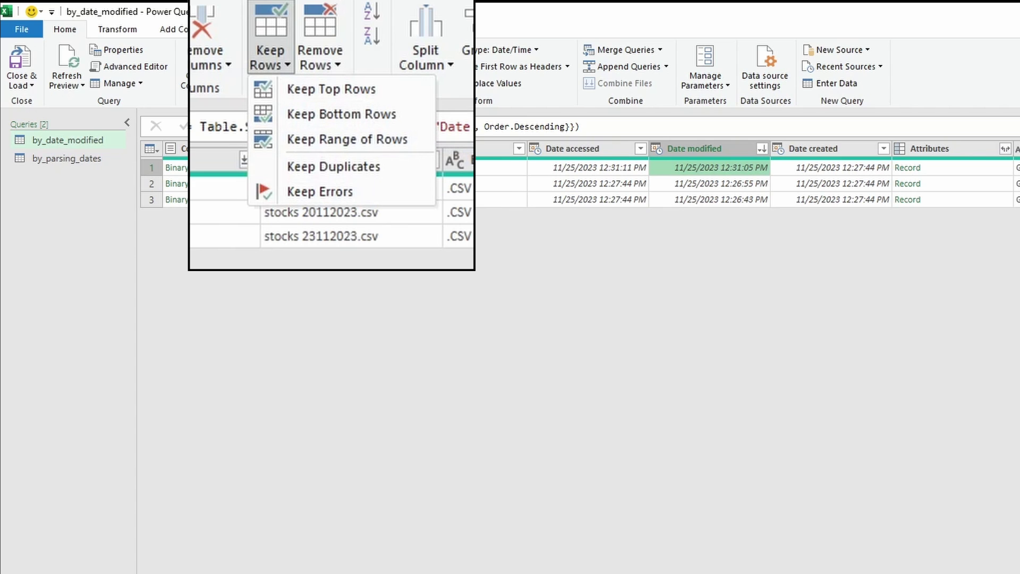
click(331, 88)
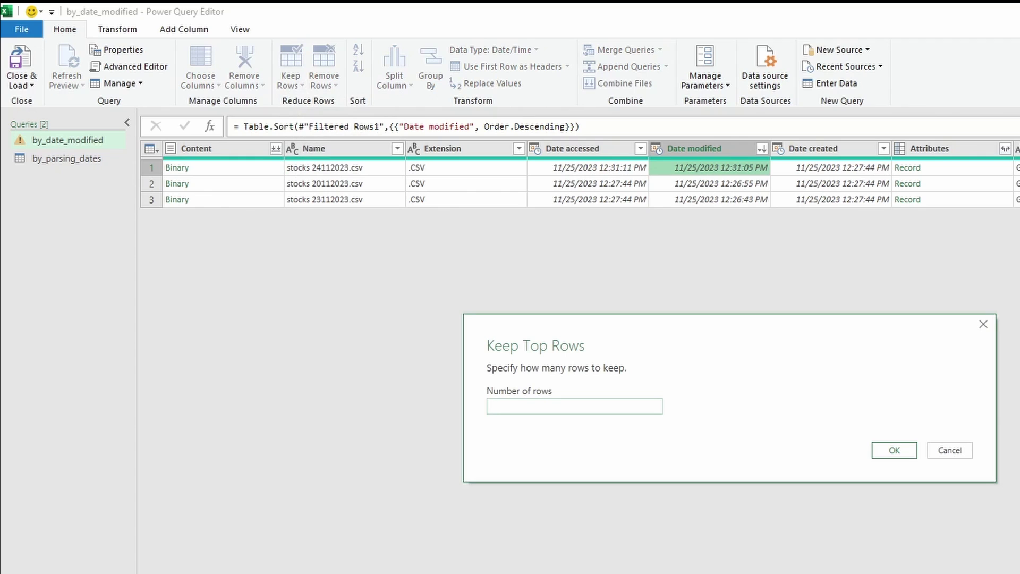
text(1)
key(Return)
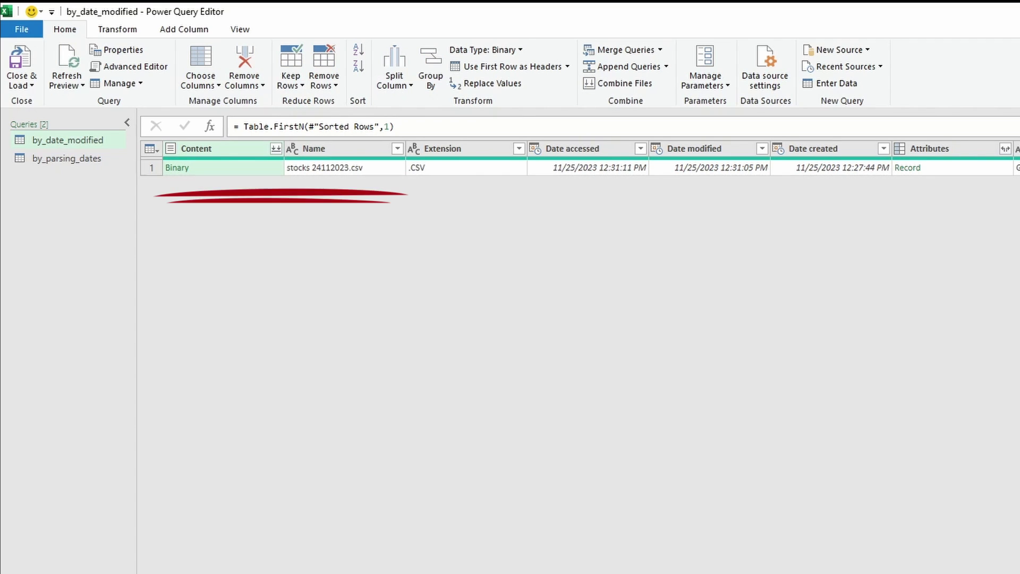
- Remove all columns except Content and Name from the by_date_modified query
ctrl+click(335, 149)
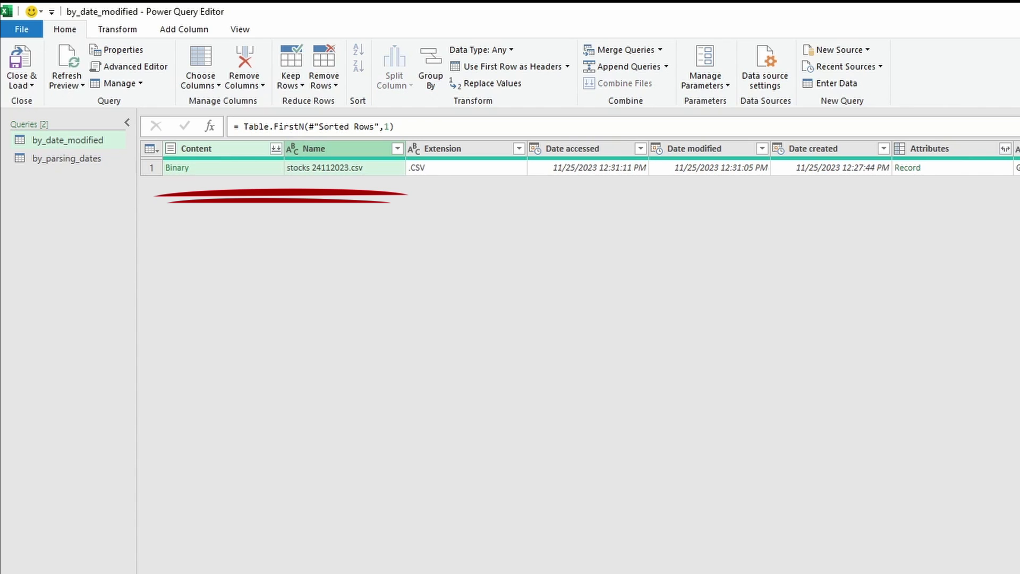
right_click(350, 150)
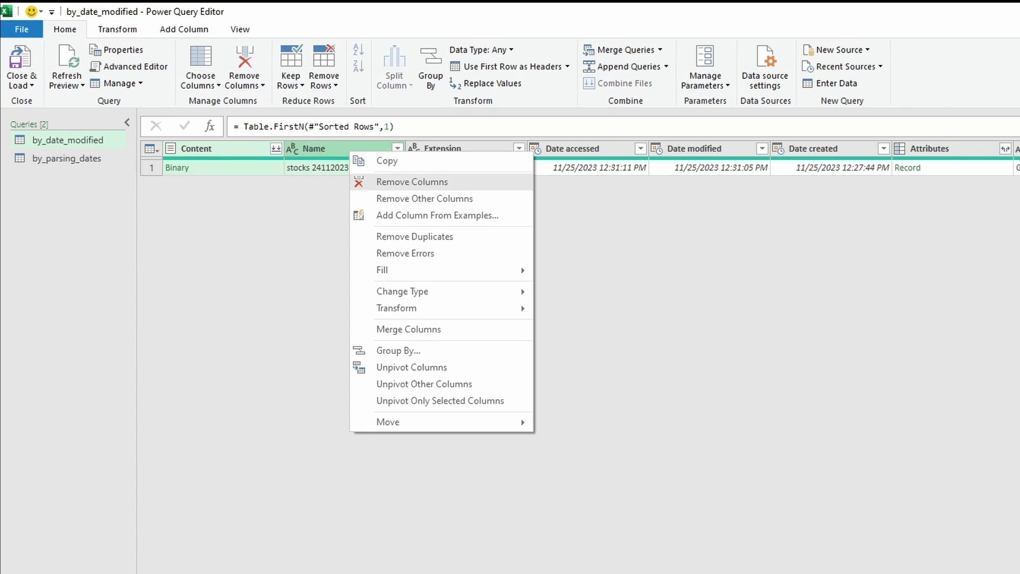
click(424, 198)
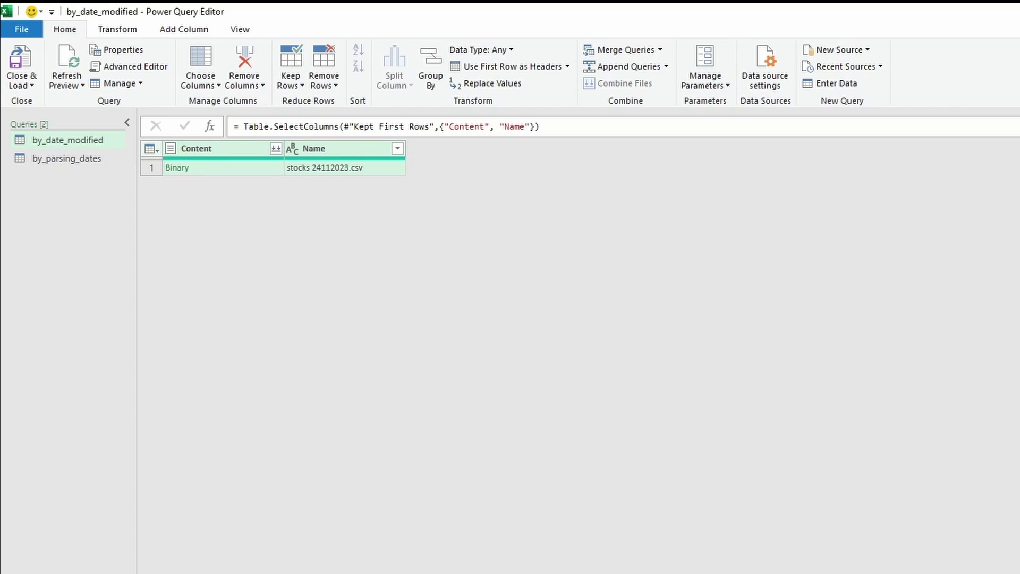
- Combine the files in the Content column of by_date_modified with Comma as the delimiter
click(275, 149)
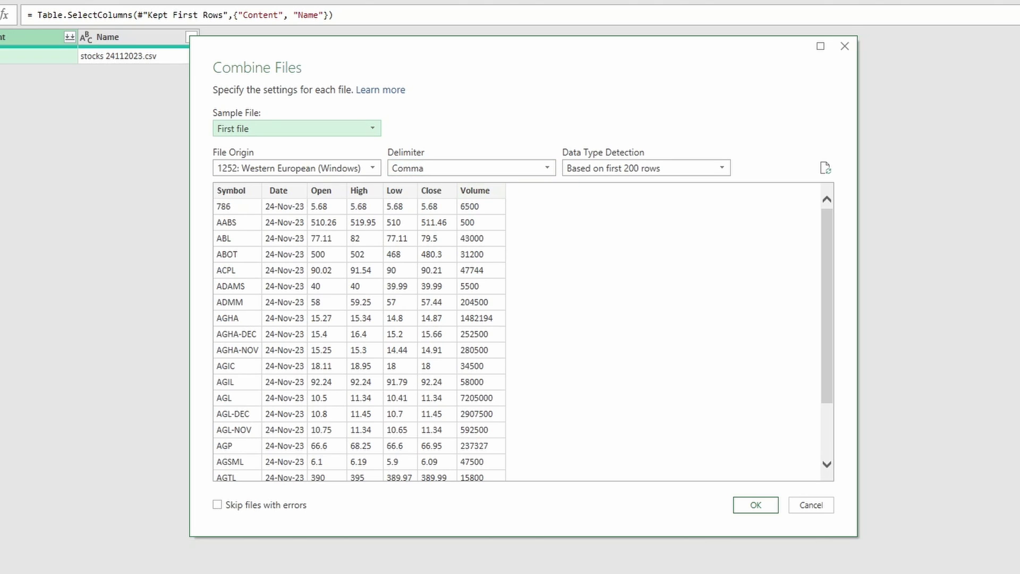
click(471, 168)
click(471, 184)
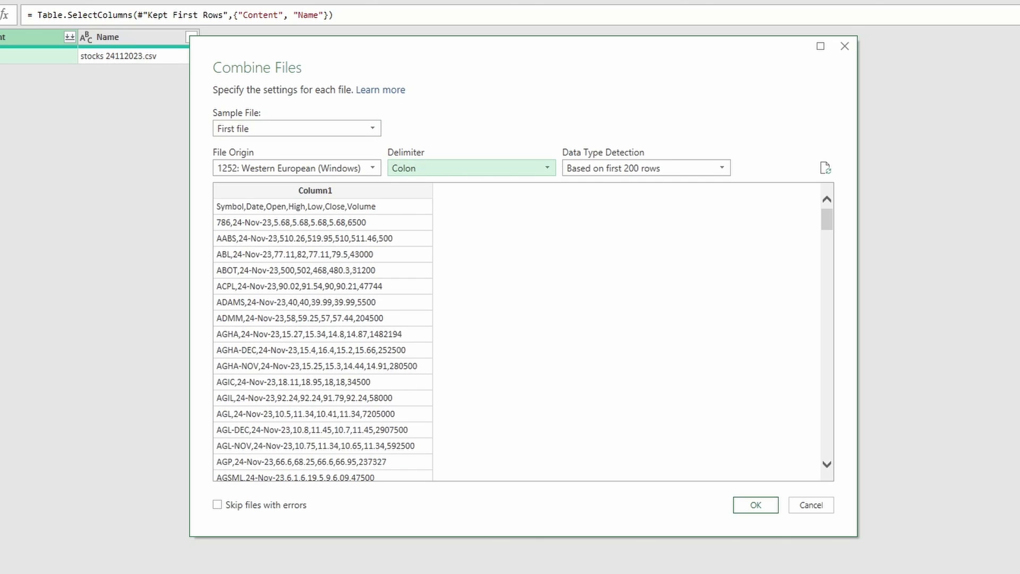
key(alt+Down)
key(Down)
key(Return)
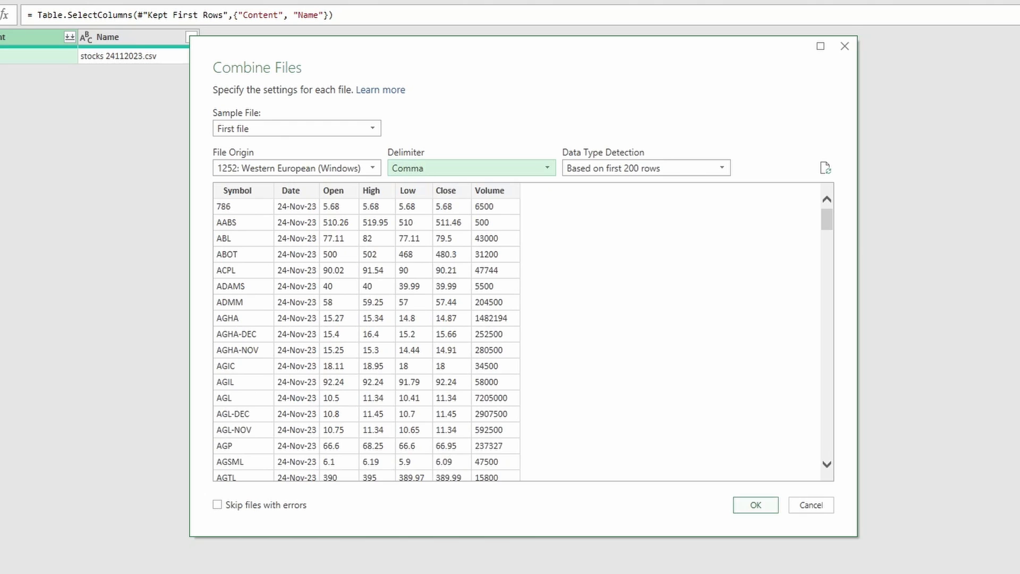
key(Return)
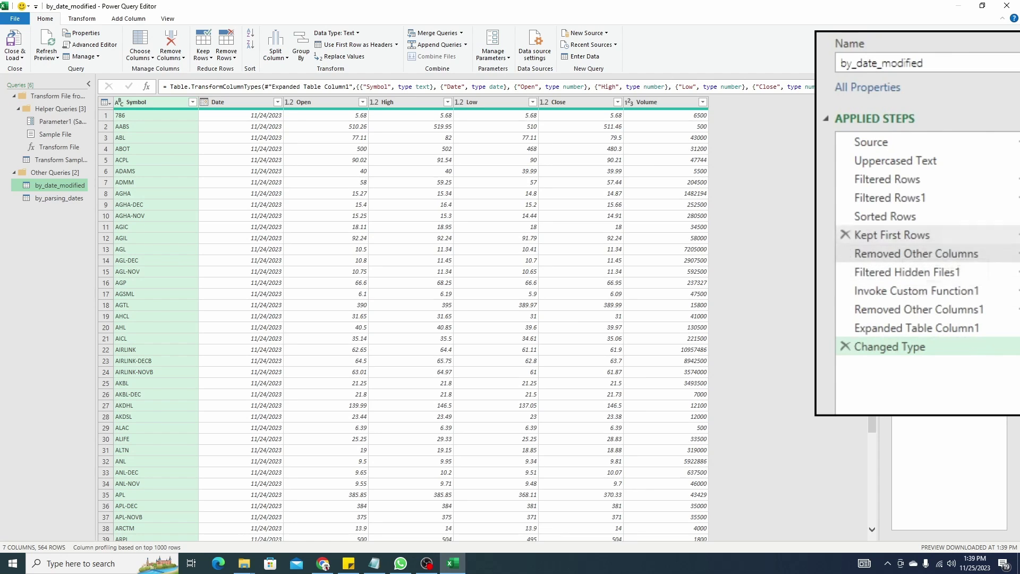
- Review the applied steps of by_date_modified and delete Invoke Custom Function1 and every step after it
click(900, 238)
click(899, 271)
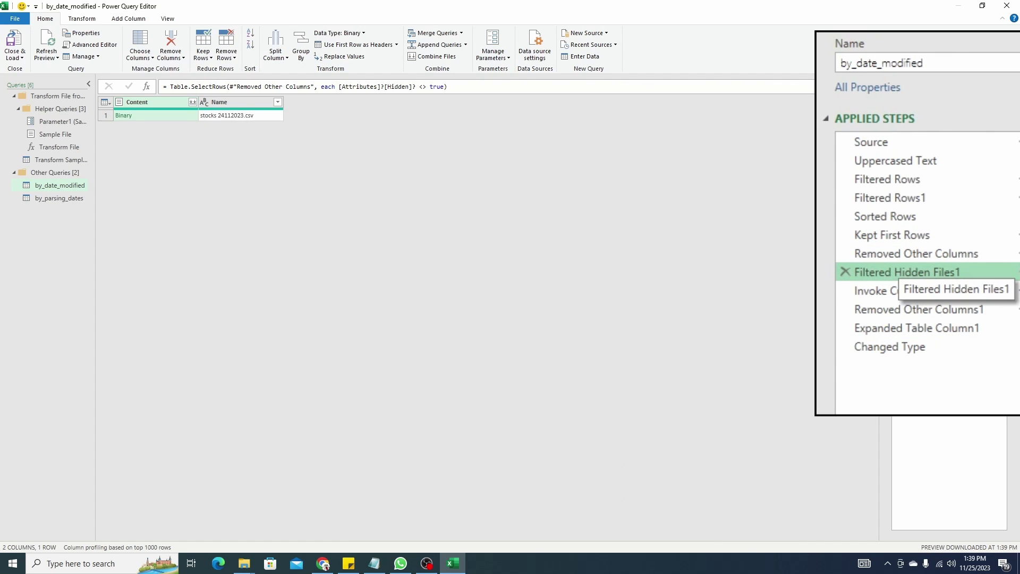
click(899, 290)
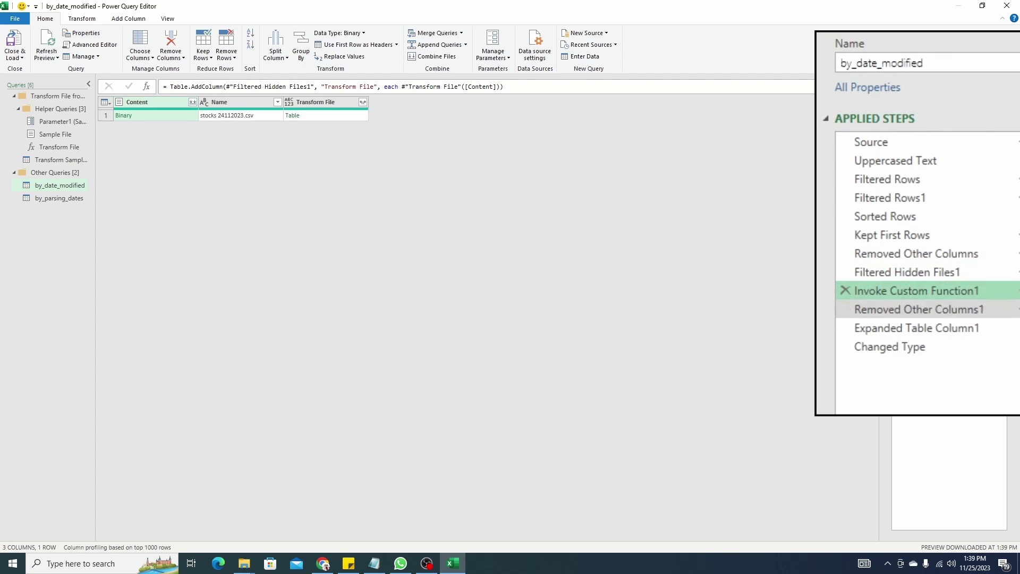
right_click(903, 295)
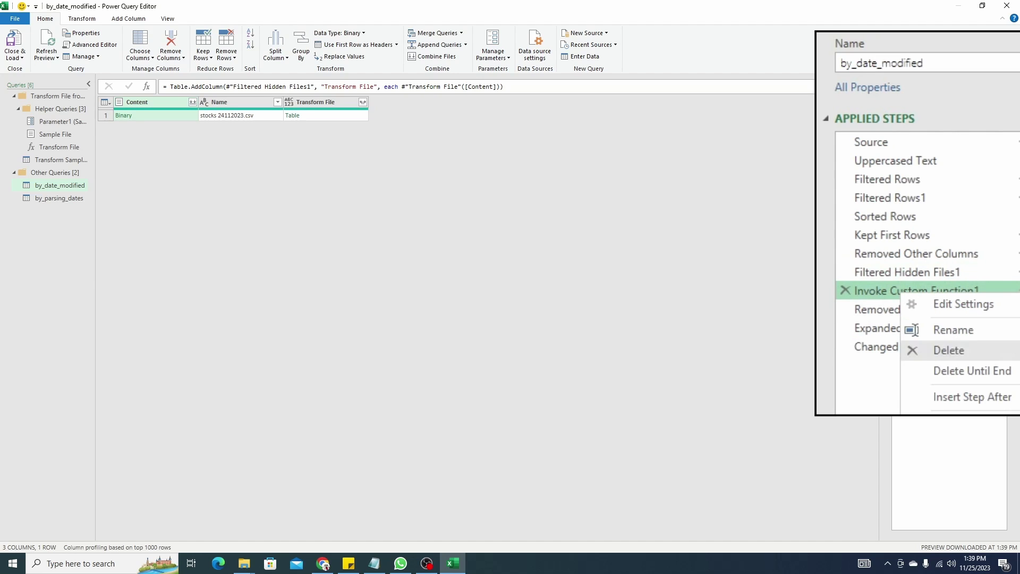
click(972, 371)
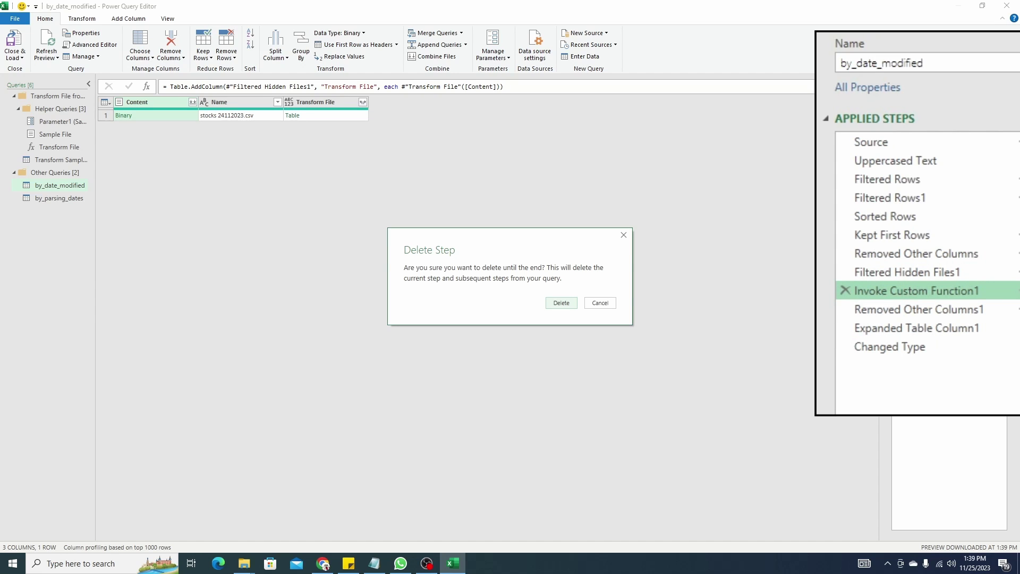
key(Return)
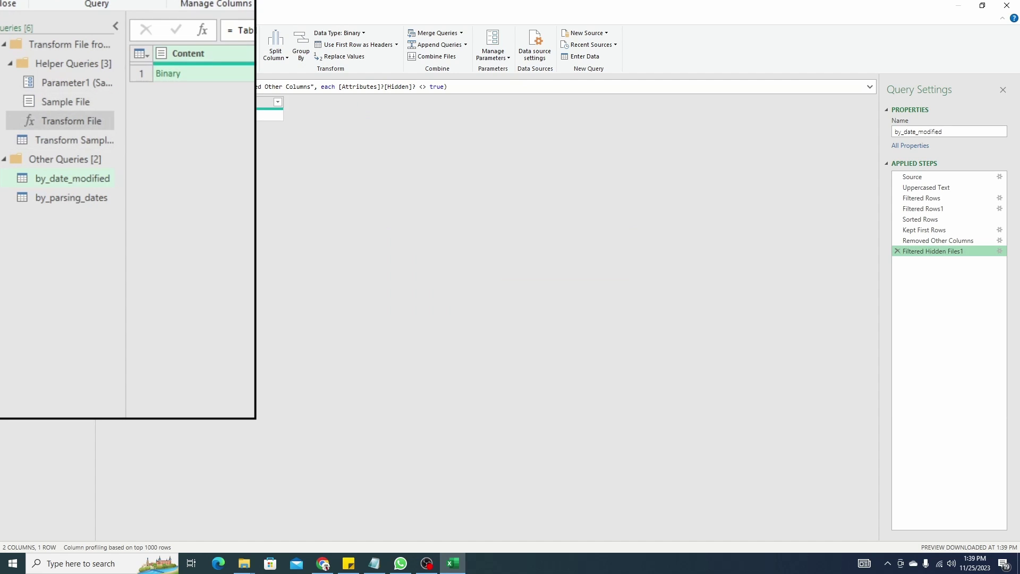
- Delete the Transform Sample File query and the Helper Queries group with all its queries
right_click(78, 141)
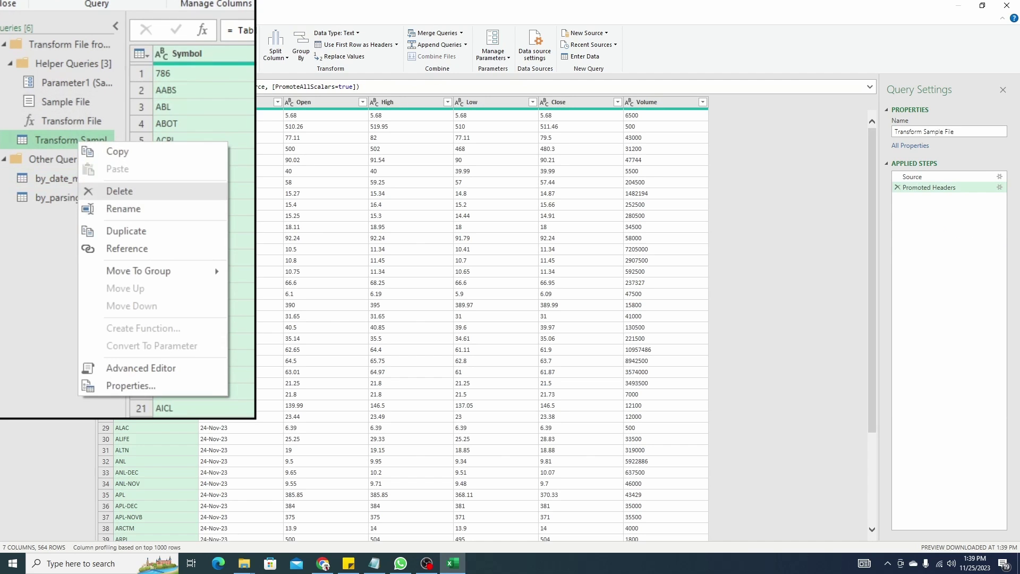
click(120, 192)
right_click(78, 64)
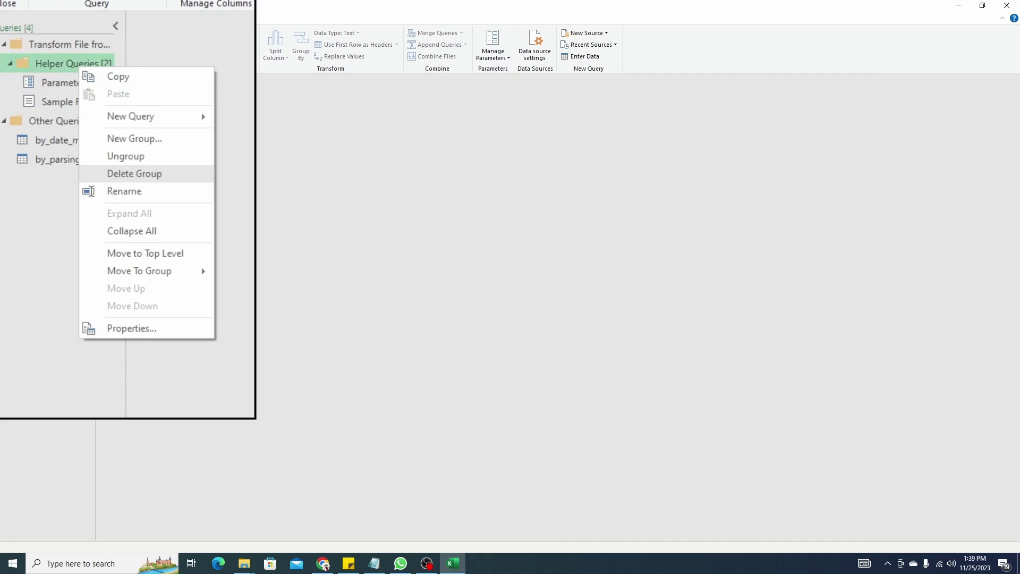
click(135, 173)
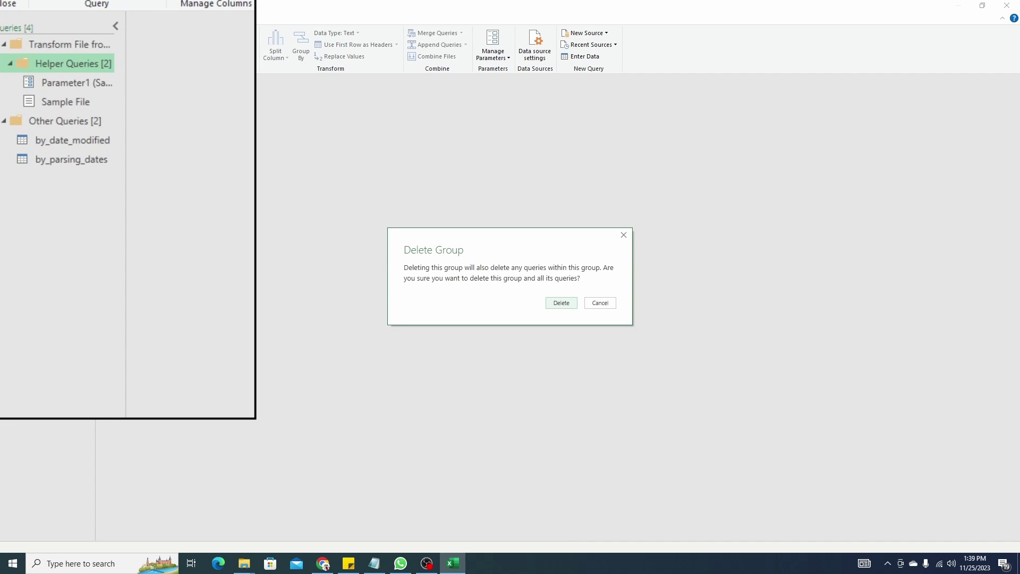
key(Return)
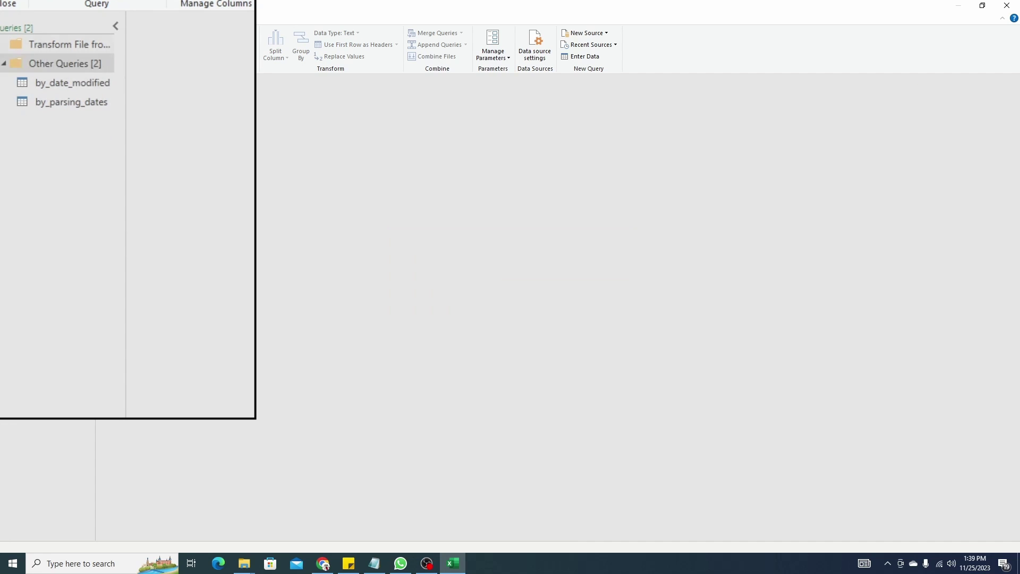
- Load the CSV data in by_date_modified by opening the Binary content of stocks 24112023.csv
click(59, 122)
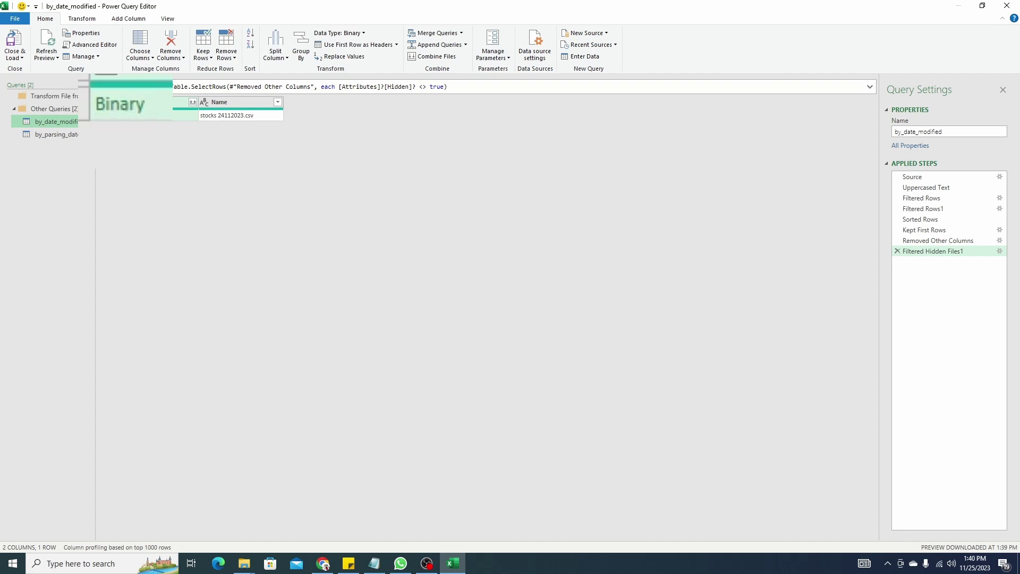
click(109, 115)
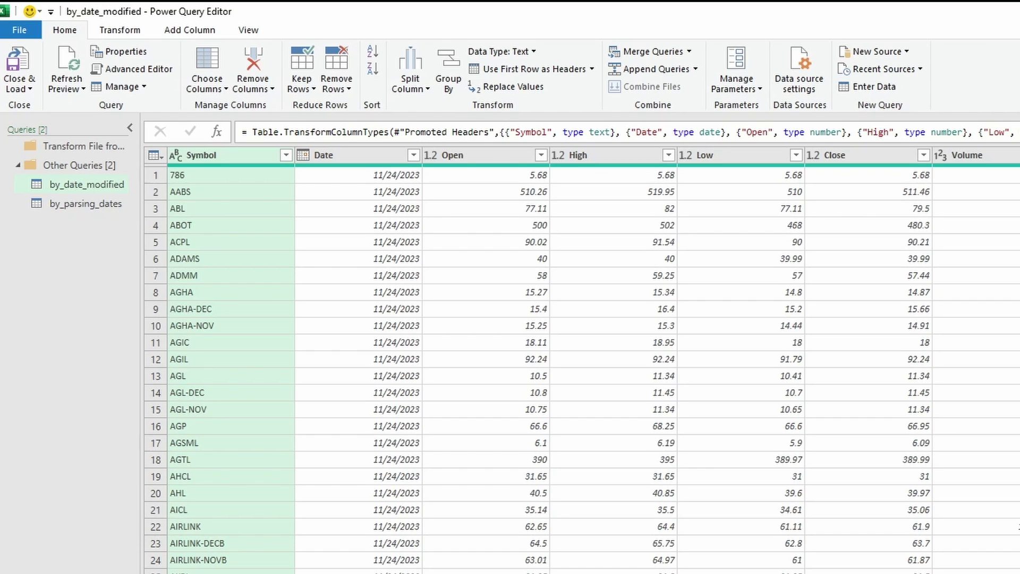
- Remove all columns except Content and Name from the by_parsing_dates query
click(85, 203)
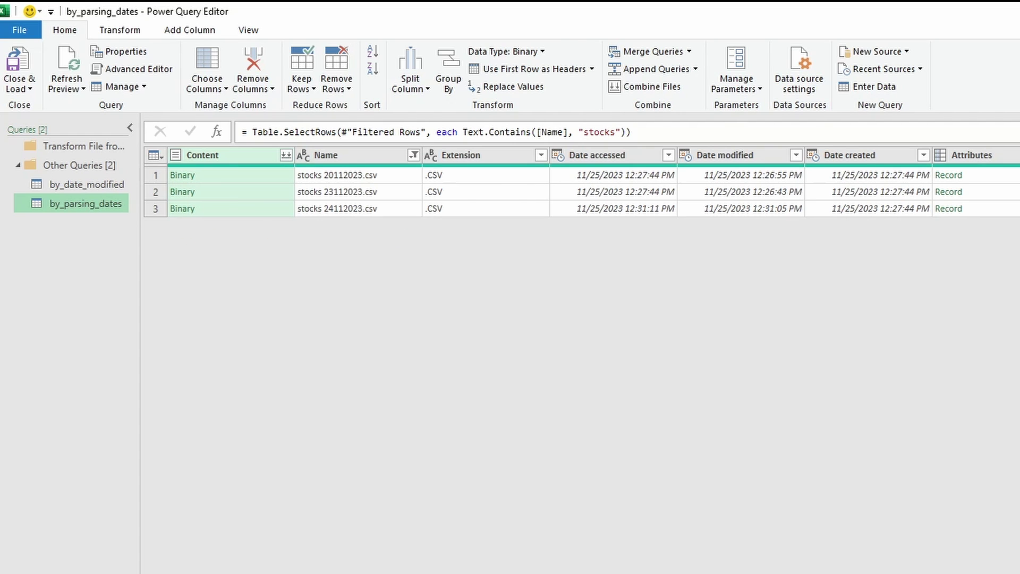
ctrl+click(350, 155)
right_click(356, 157)
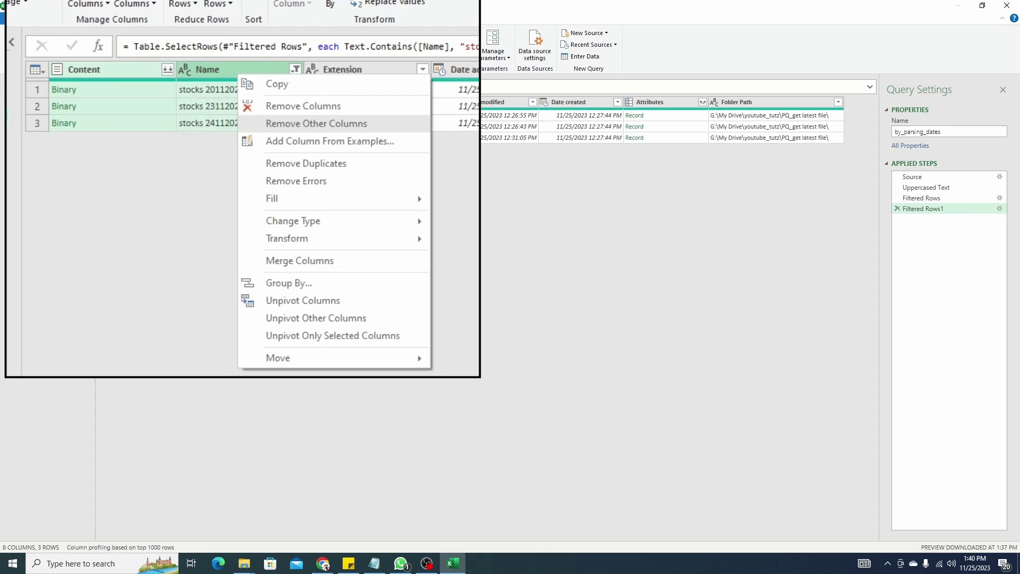
click(316, 123)
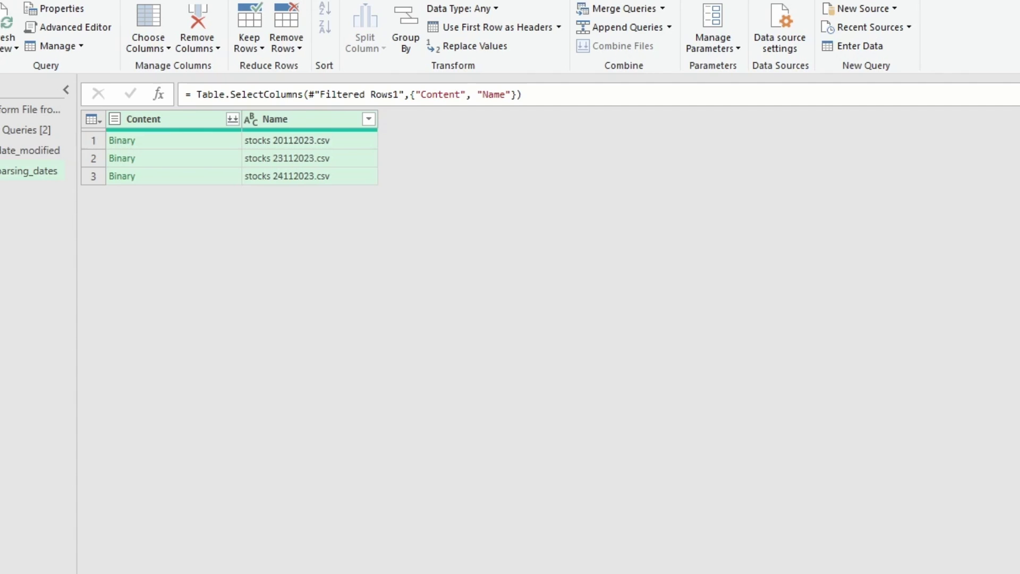
- Add a column that extracts a text range from Name, with starting index 8 and 10 characters
click(287, 140)
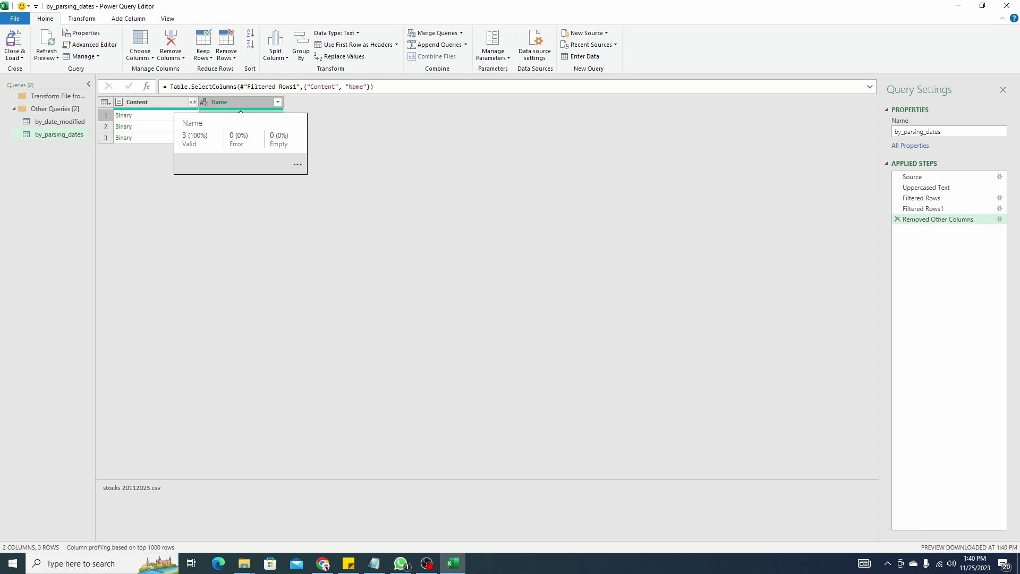
click(128, 19)
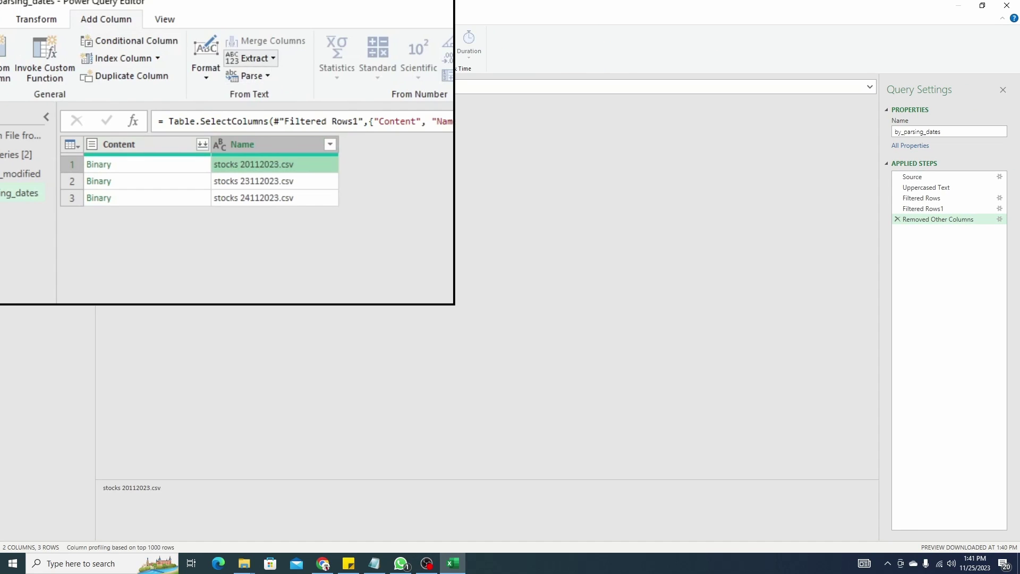
click(225, 45)
click(264, 129)
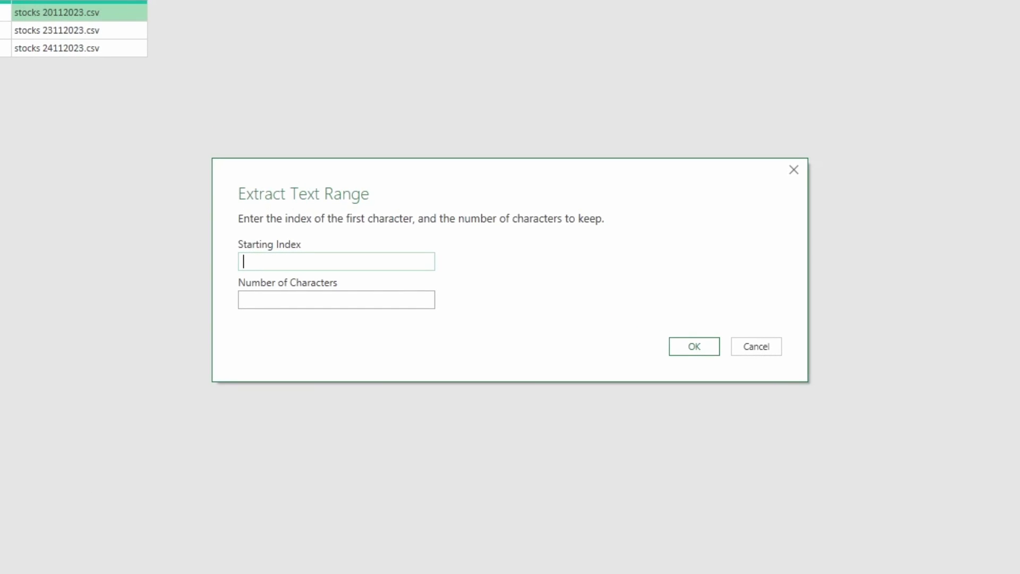
text(8)
key(Tab)
text(10)
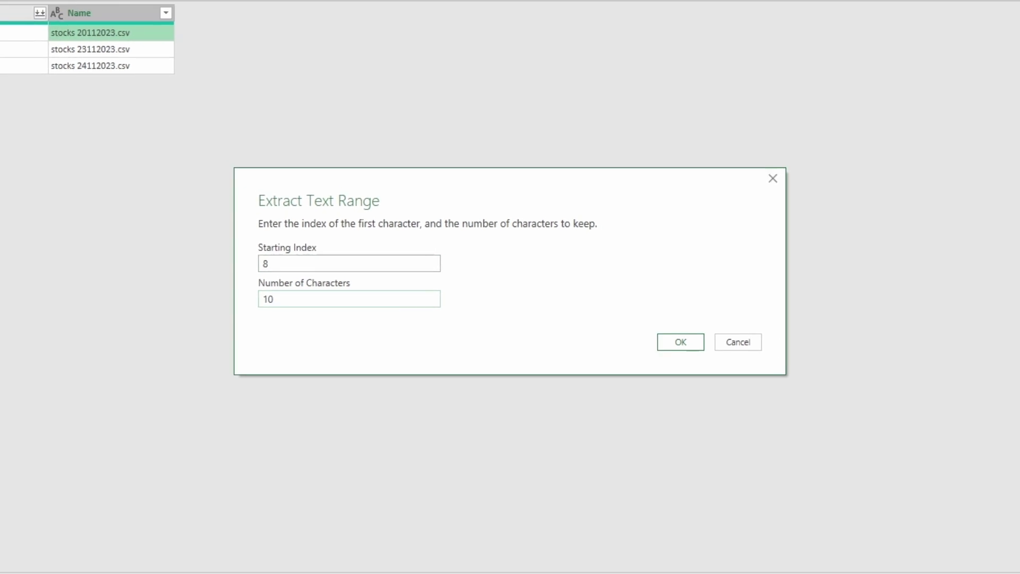
key(Return)
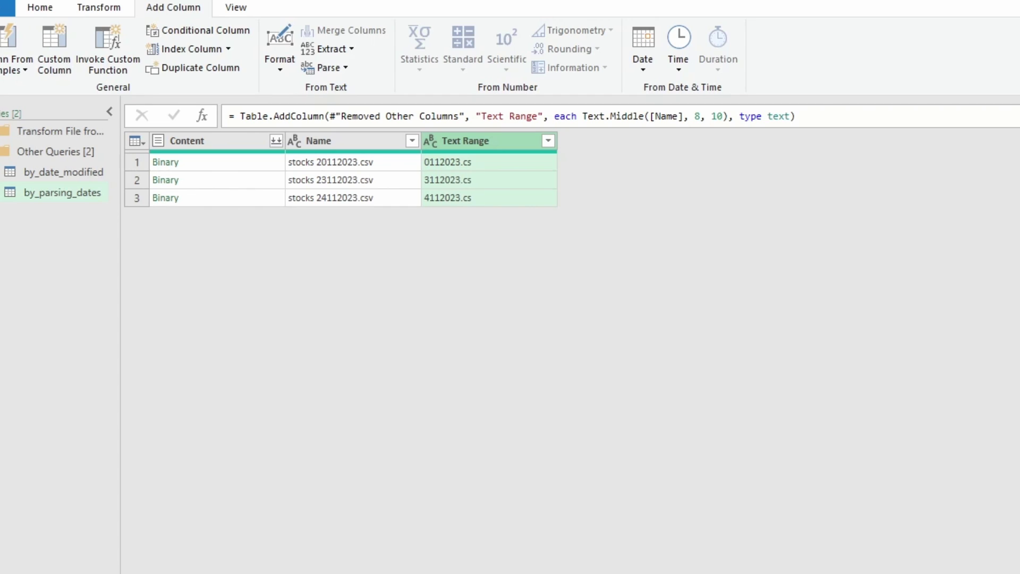
- Edit the Text.Middle formula of the extracted column to use starting index 7 and 8 characters
double_click(698, 116)
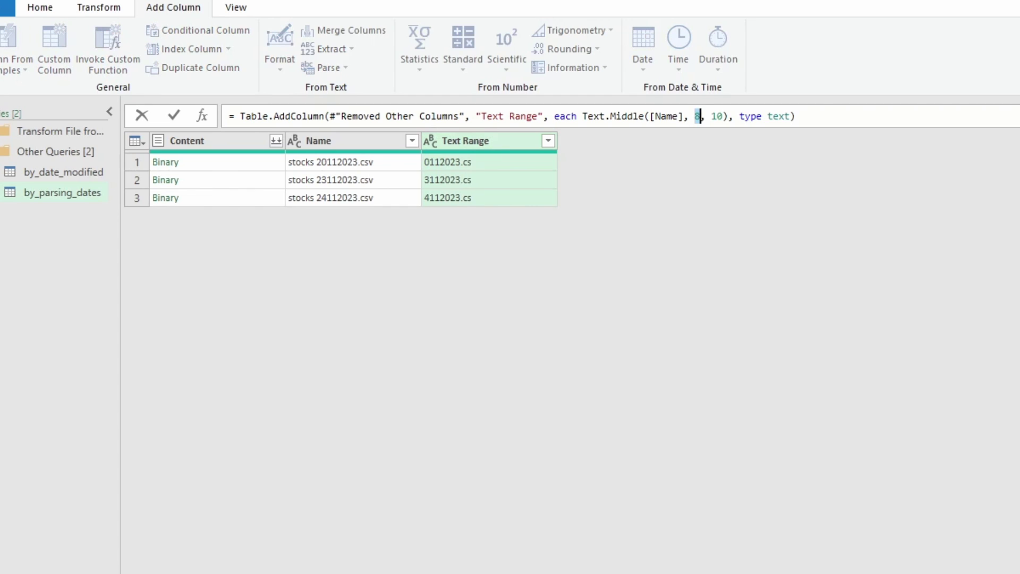
text(7)
double_click(715, 116)
text(8)
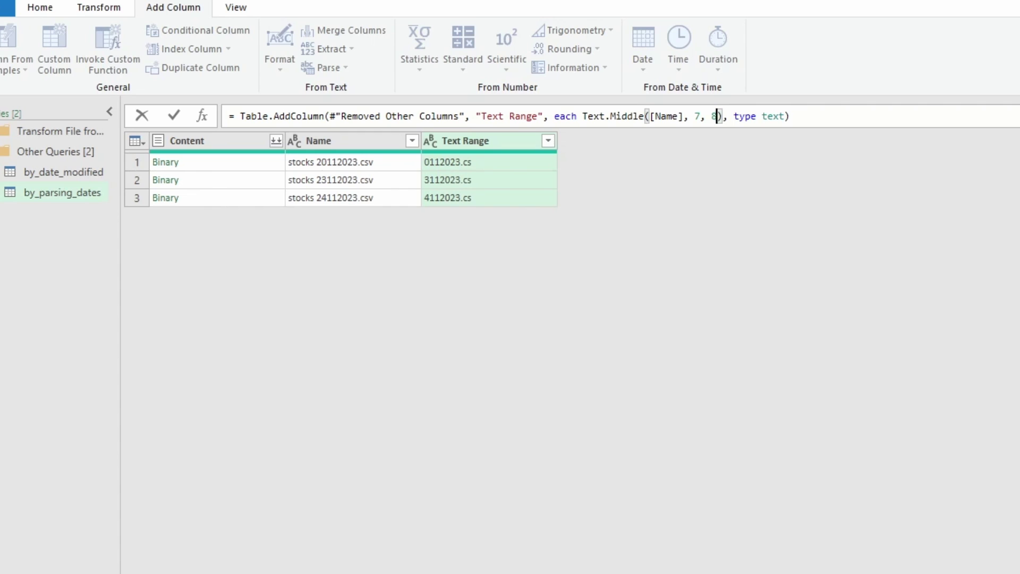
key(Return)
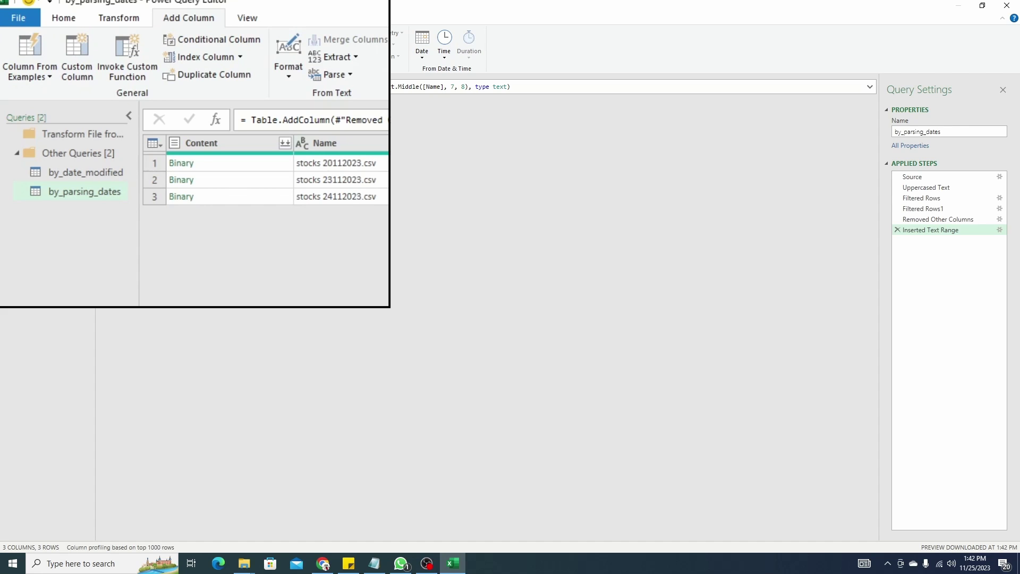
- Start a column from examples based on the selected DateToFix column and name it FixedDate
click(30, 72)
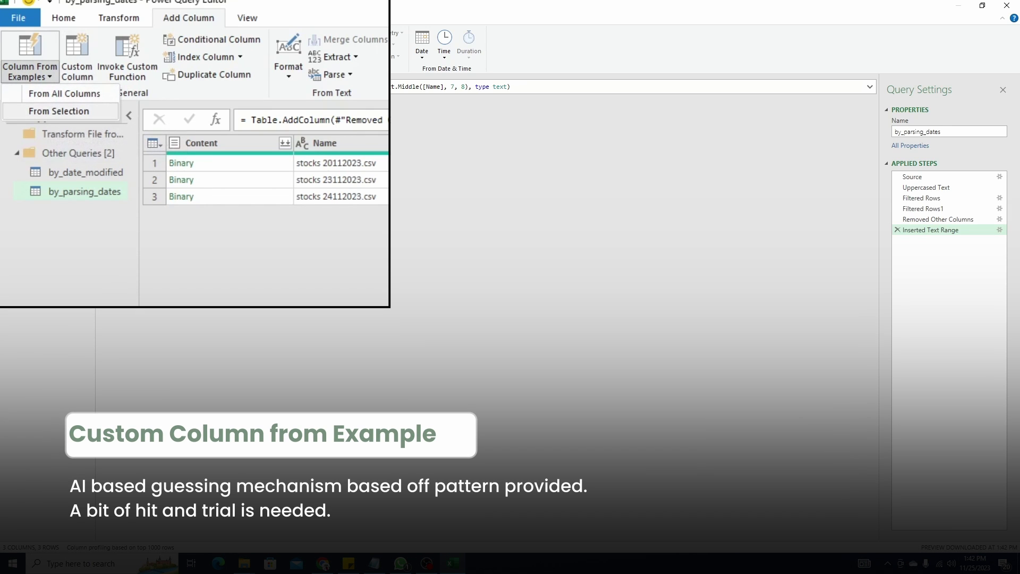
click(58, 111)
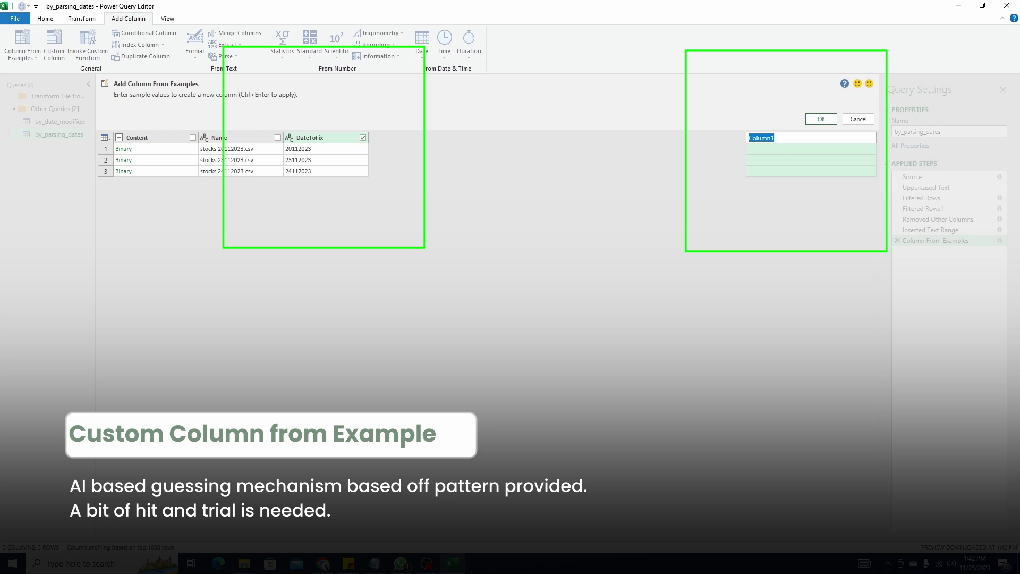
text(FixedD)
key(ctrl+z)
text(FixedDate)
key(Return)
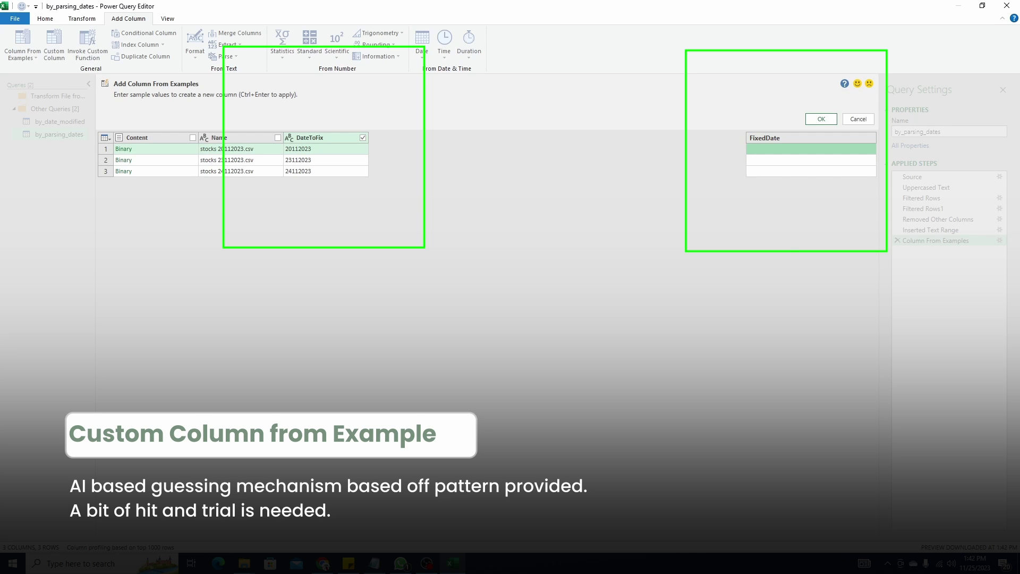
- Provide 11/20/2023 and 11/23/2023 as the first two FixedDate samples and add the column
text(11/20/2023)
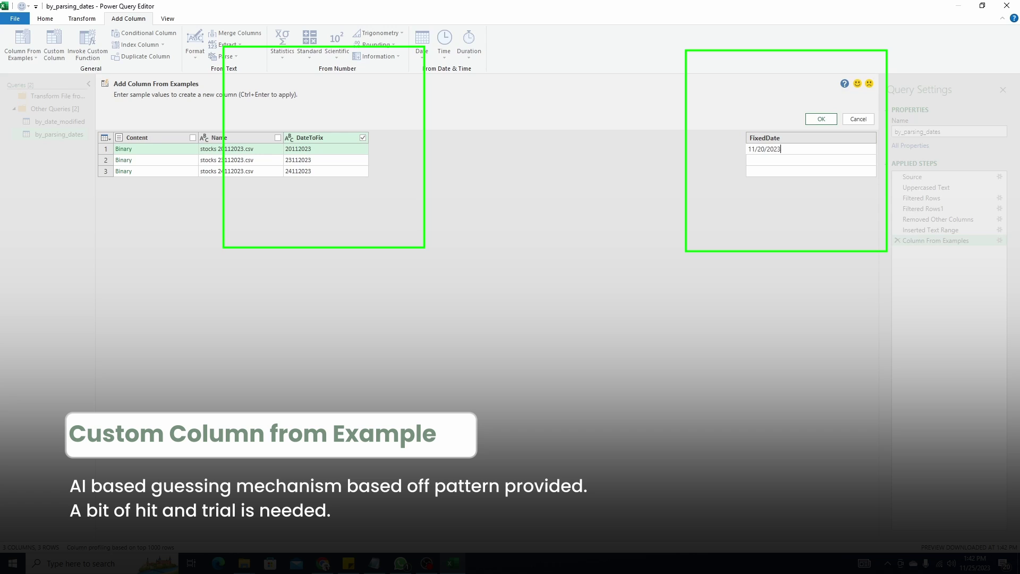
key(Return)
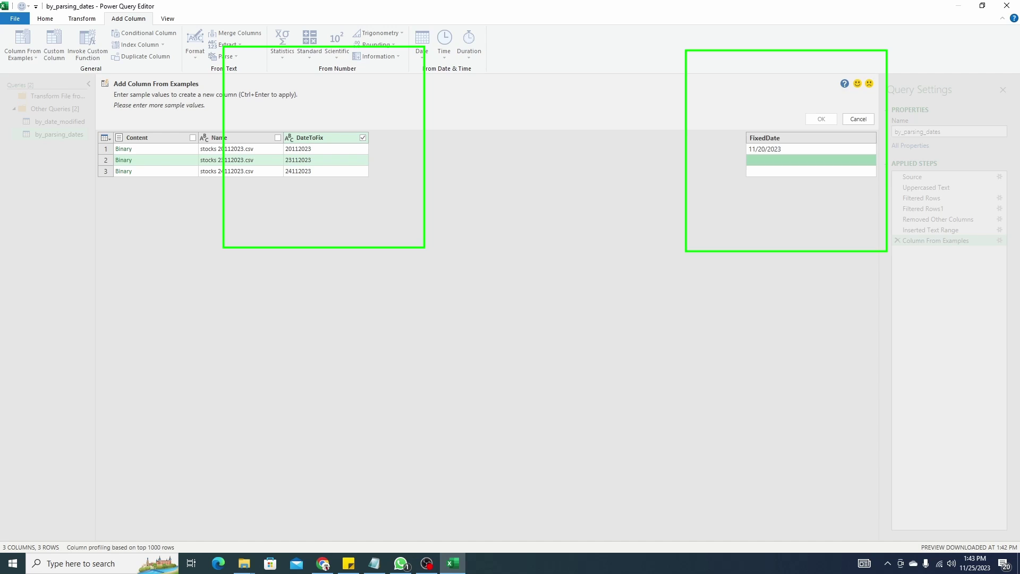
double_click(811, 160)
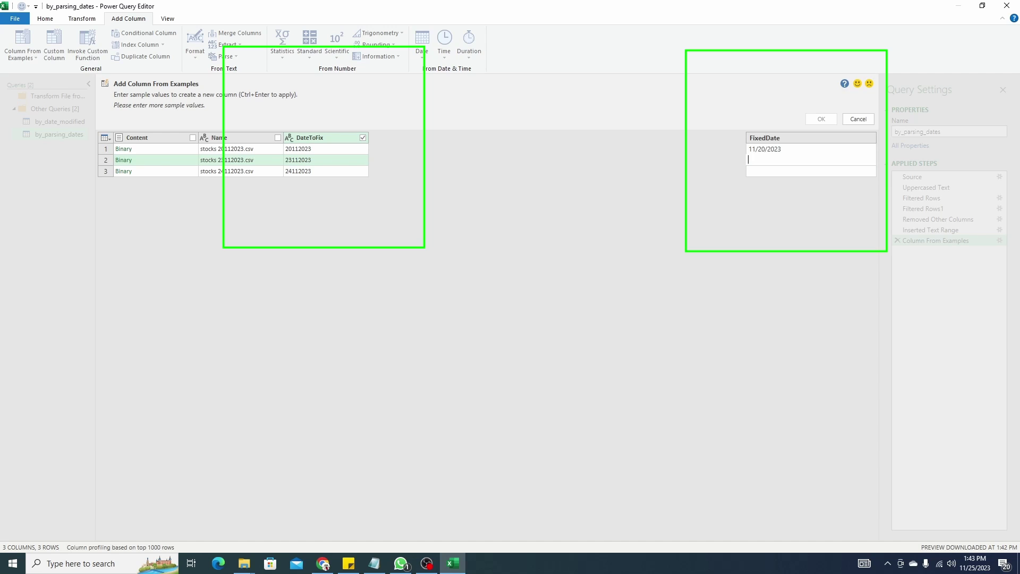
text(11/23/2023)
key(Return)
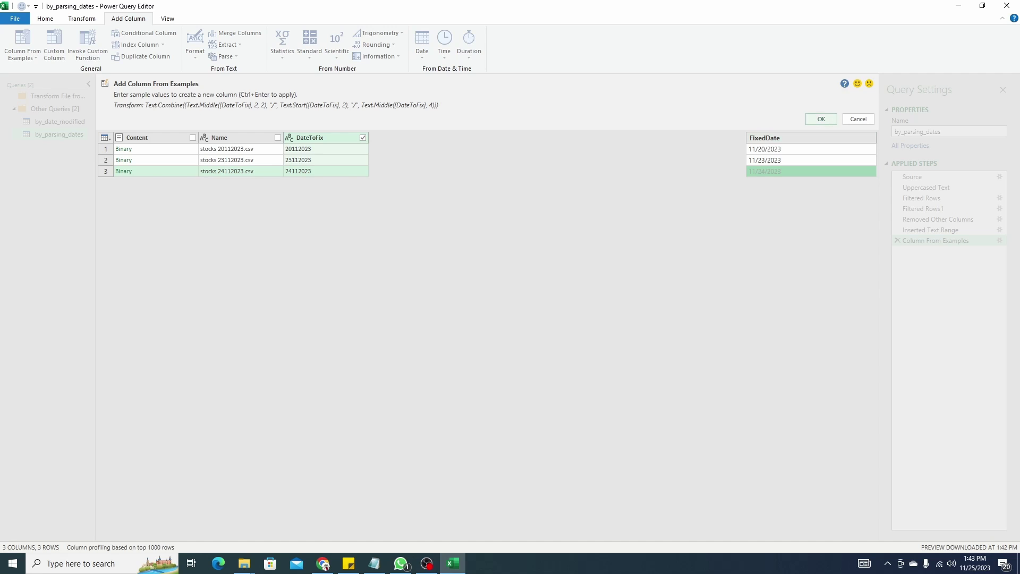
click(820, 119)
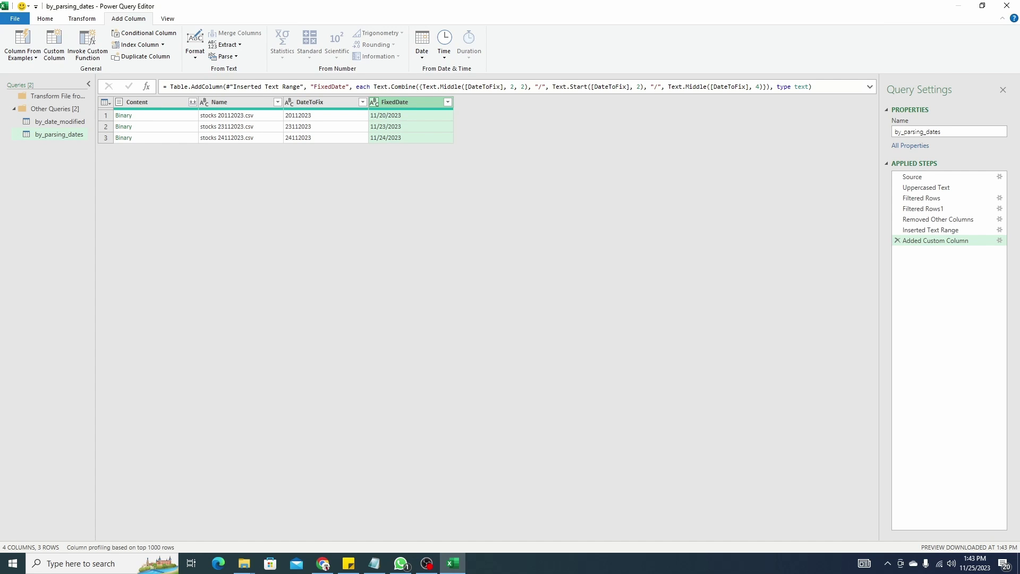
- Set the FixedDate column's data type to Date and sort the query by it in descending order
click(374, 102)
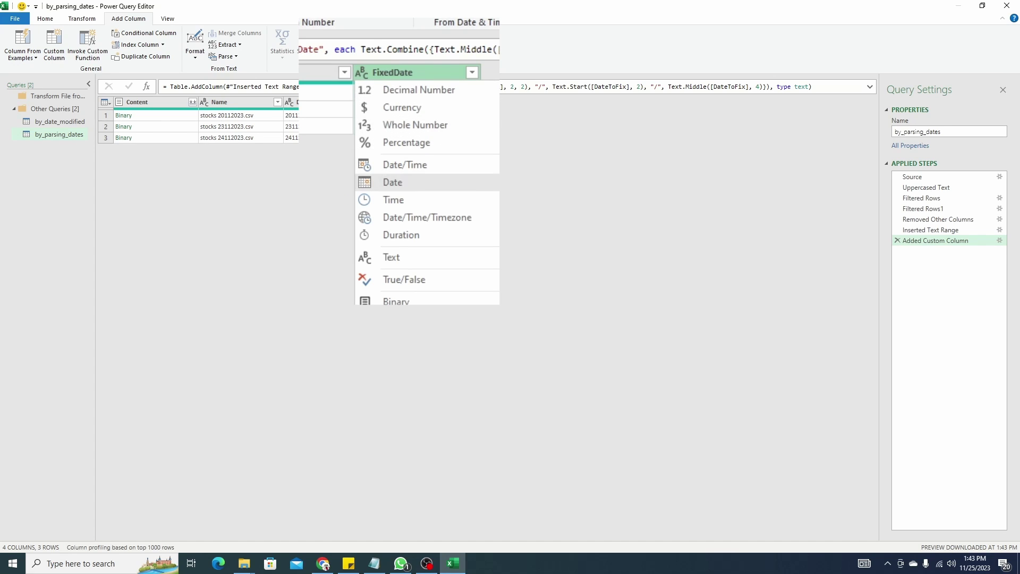
click(392, 182)
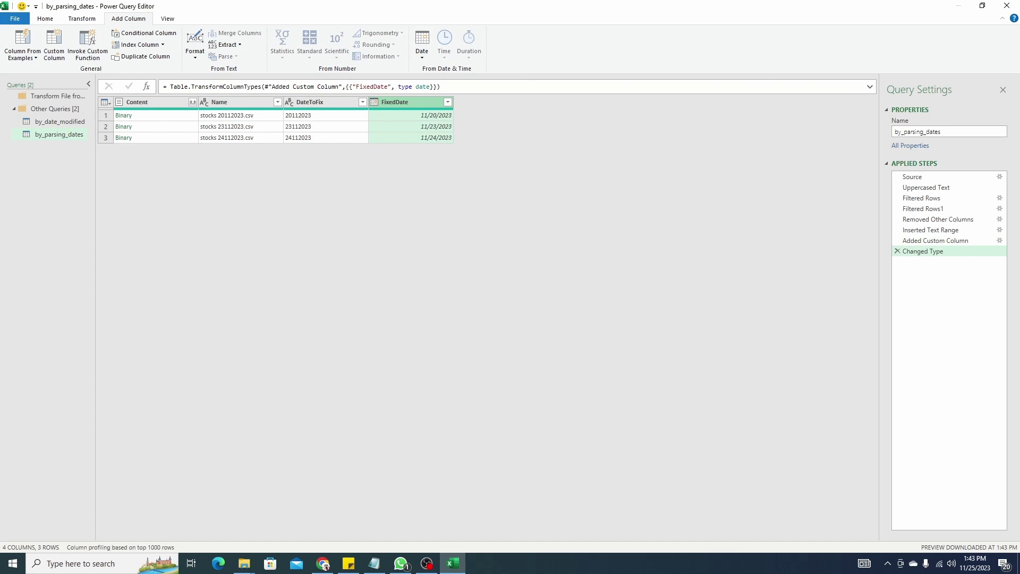
click(45, 19)
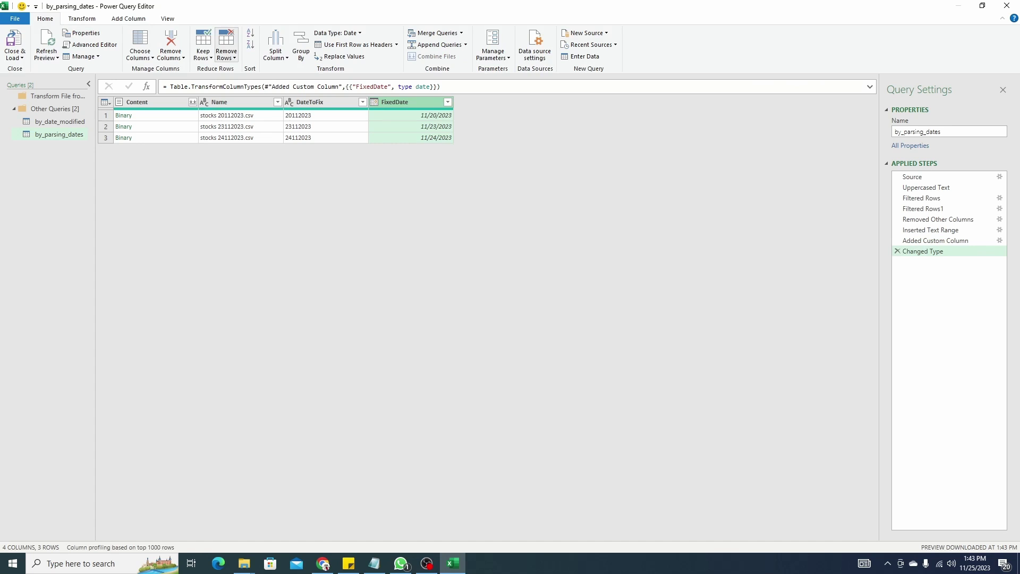
click(250, 45)
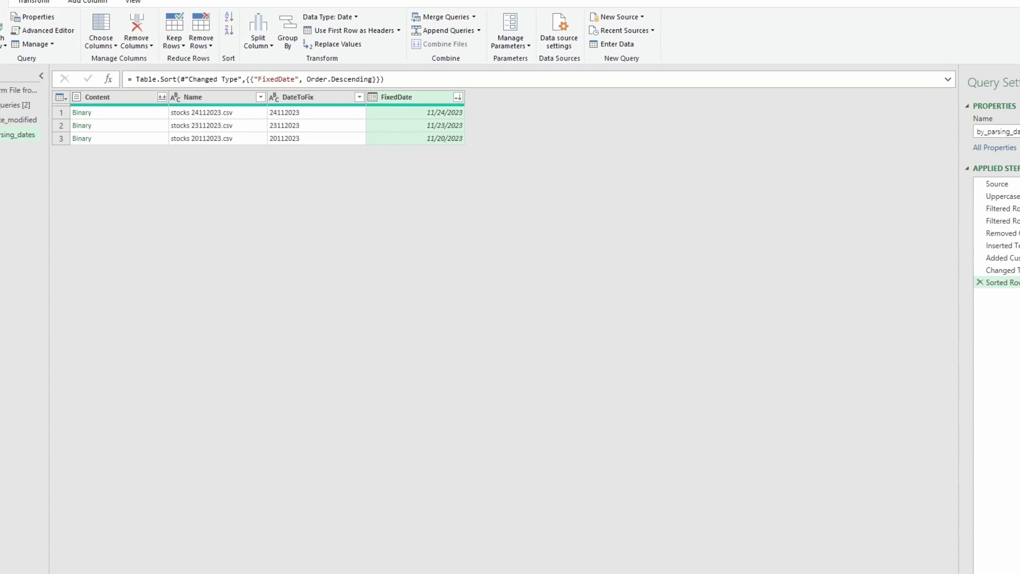
click(416, 113)
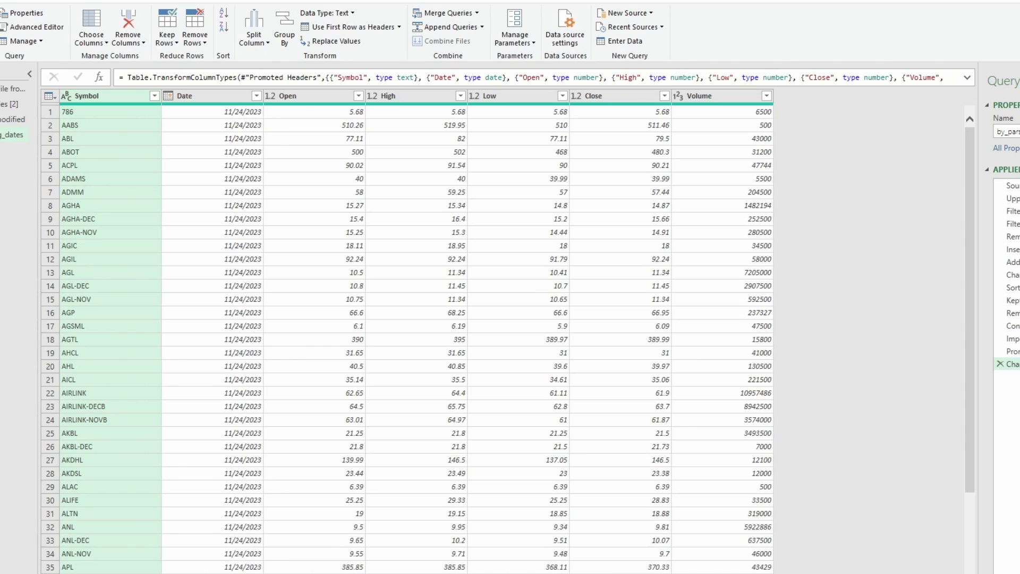
click(13, 135)
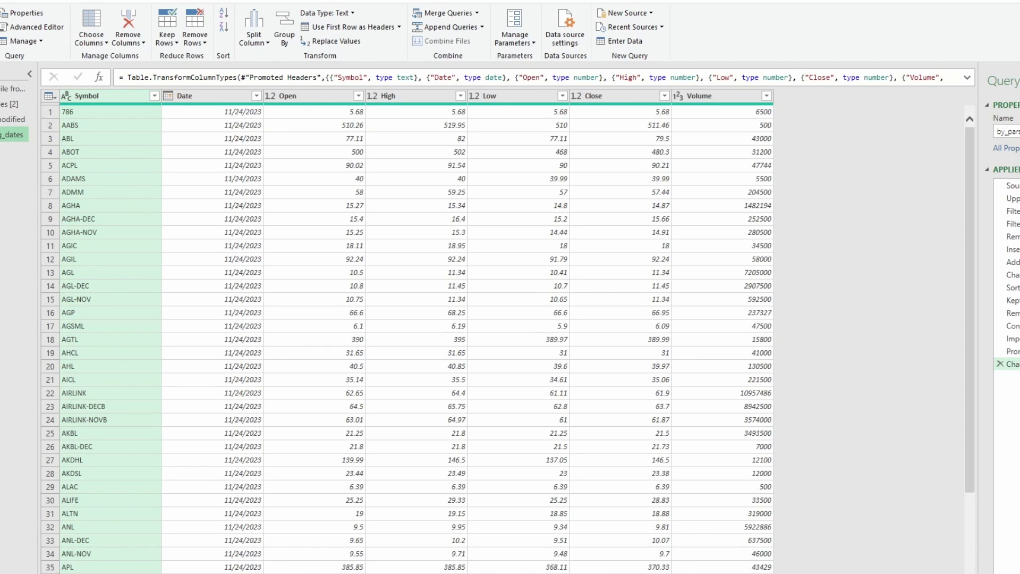